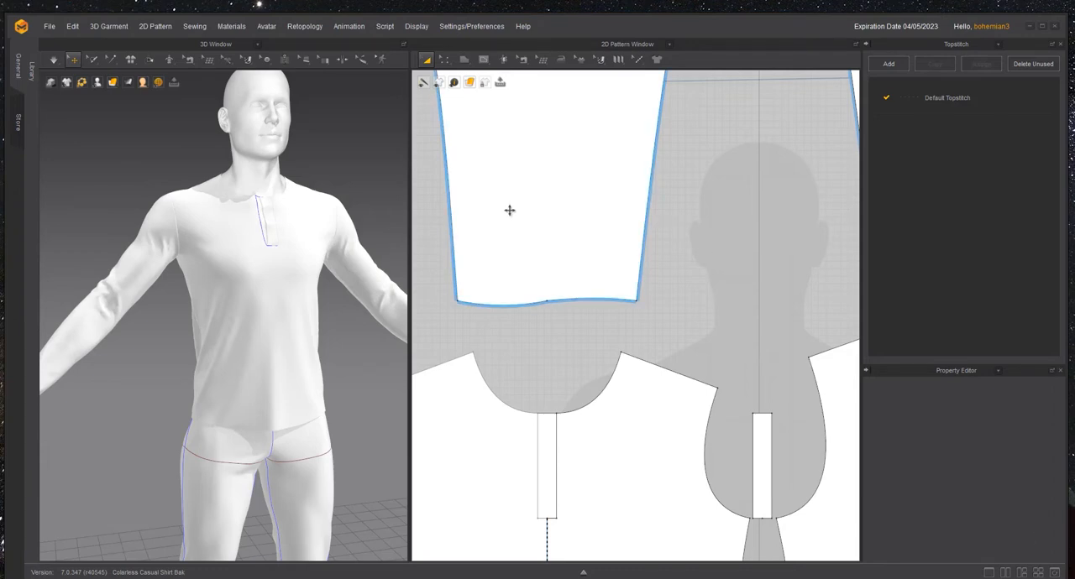
- Select both bottom hem segments of the sleeve pattern with Edit Pattern to measure their combined length
scroll(536, 275, "up", 2)
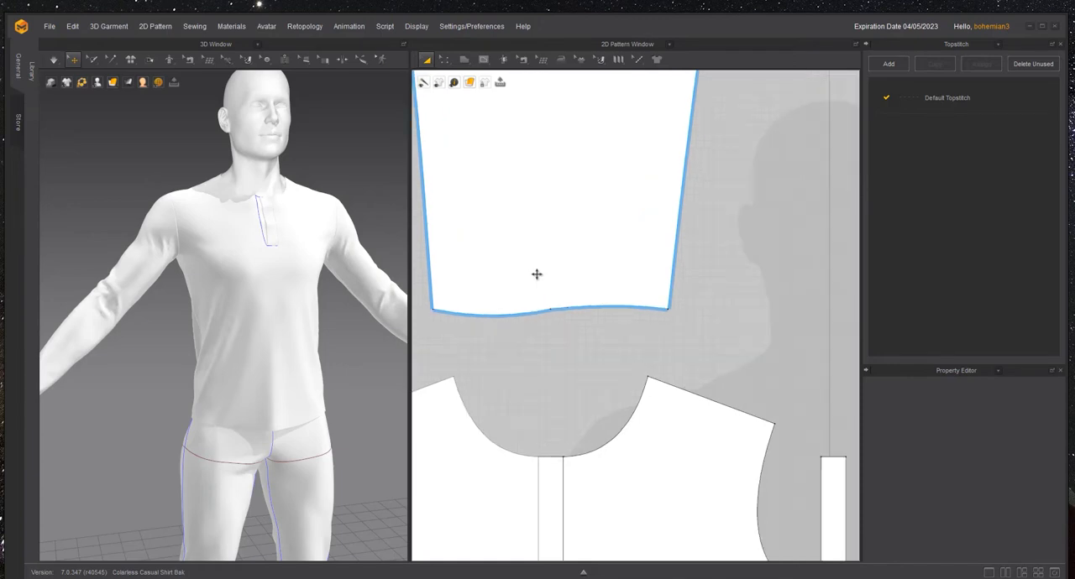
scroll(563, 281, "down", 2)
key("z")
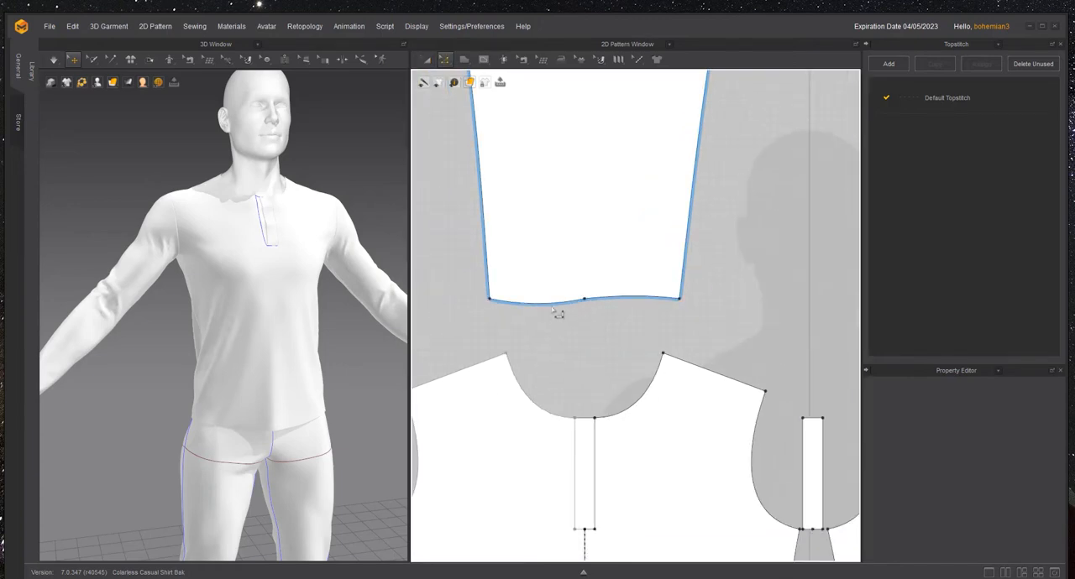
left_click(551, 304)
left_click(624, 304, "shift")
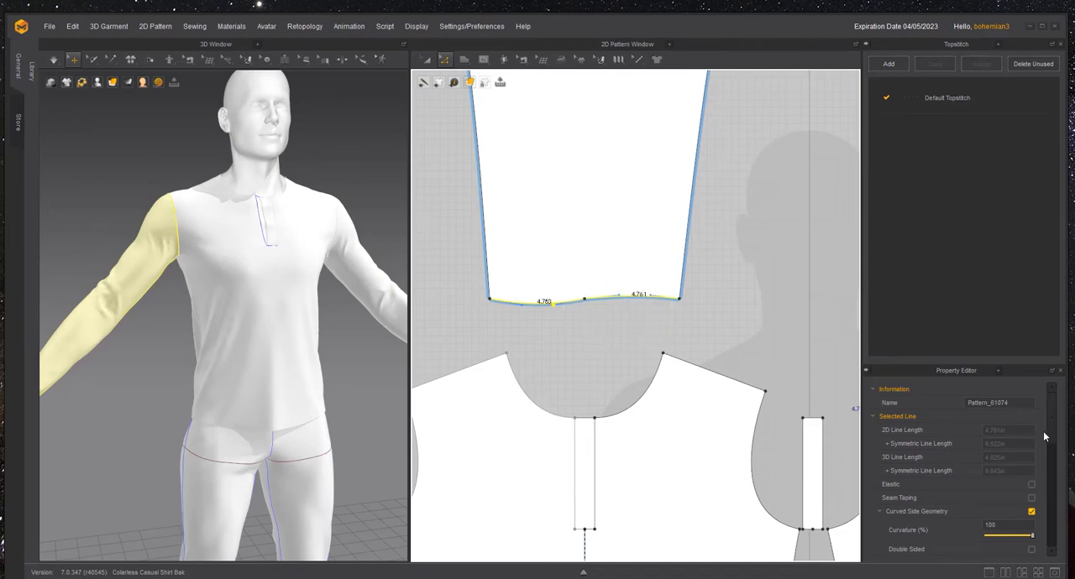
left_click(571, 344)
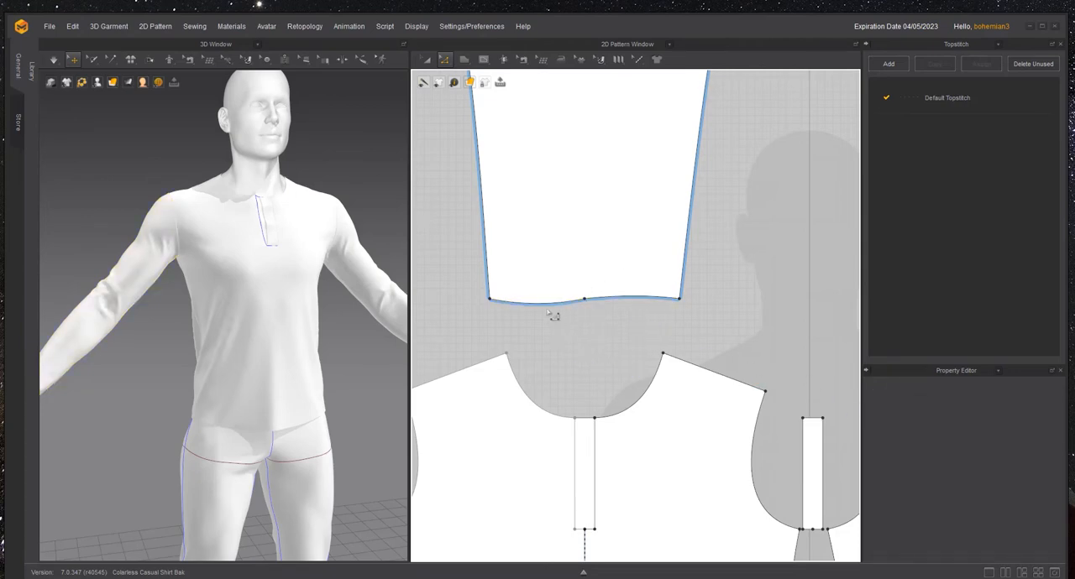
scroll(552, 309, "up", 2)
left_click(554, 311)
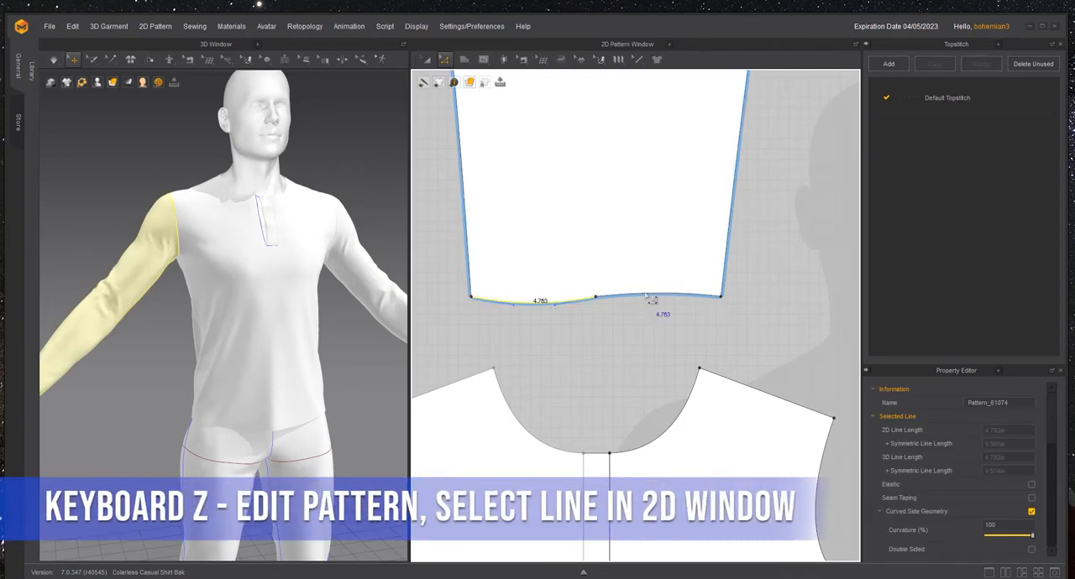
left_click(446, 60)
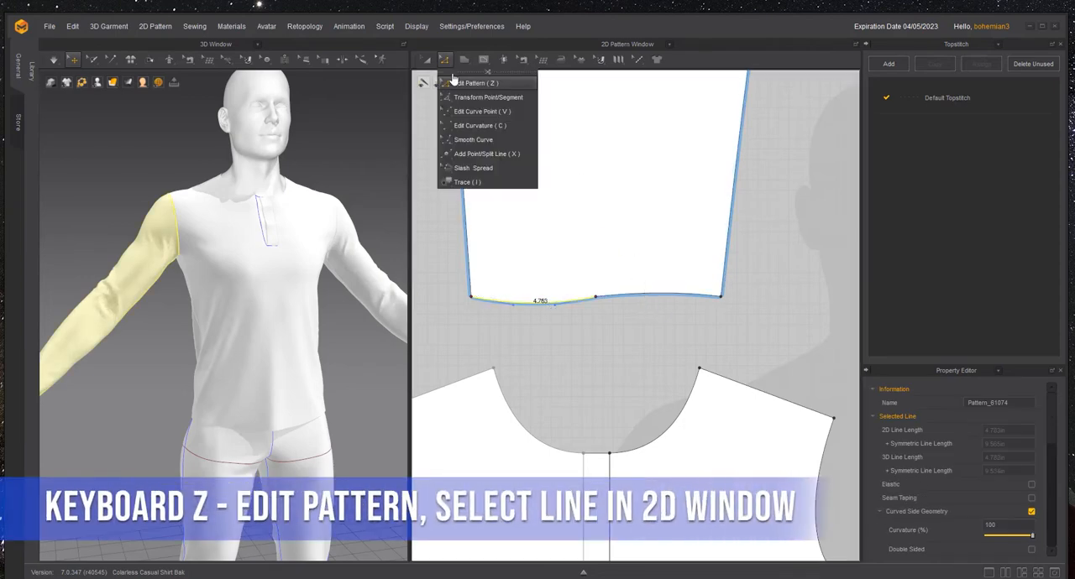
left_click(644, 294)
left_click(644, 296, "shift")
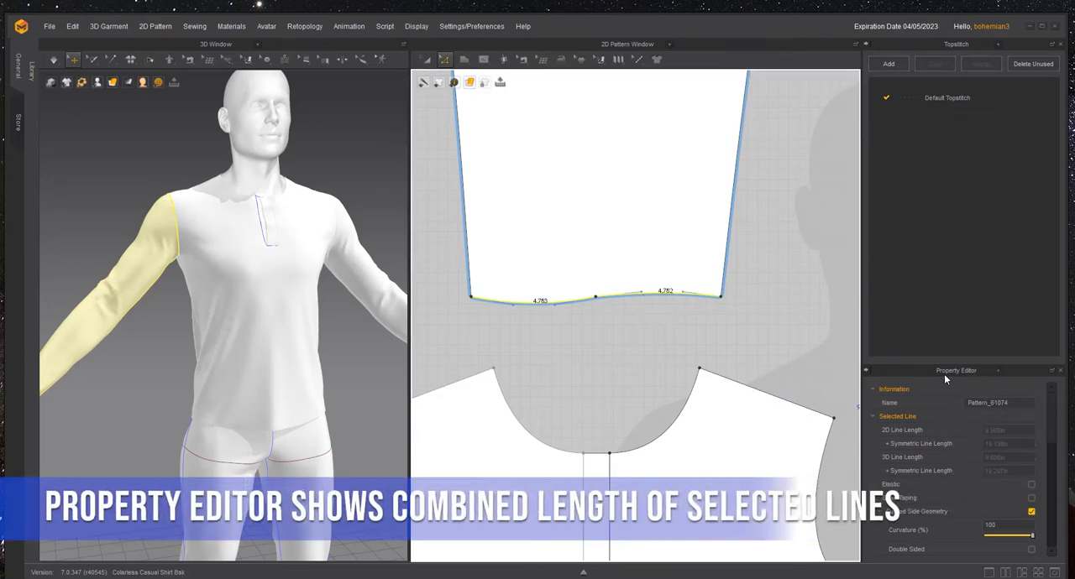
left_click(547, 322)
- Create a 9.6 by 0.5 in rectangular cuff pattern and place it directly beneath the sleeve's bottom hem
key("s")
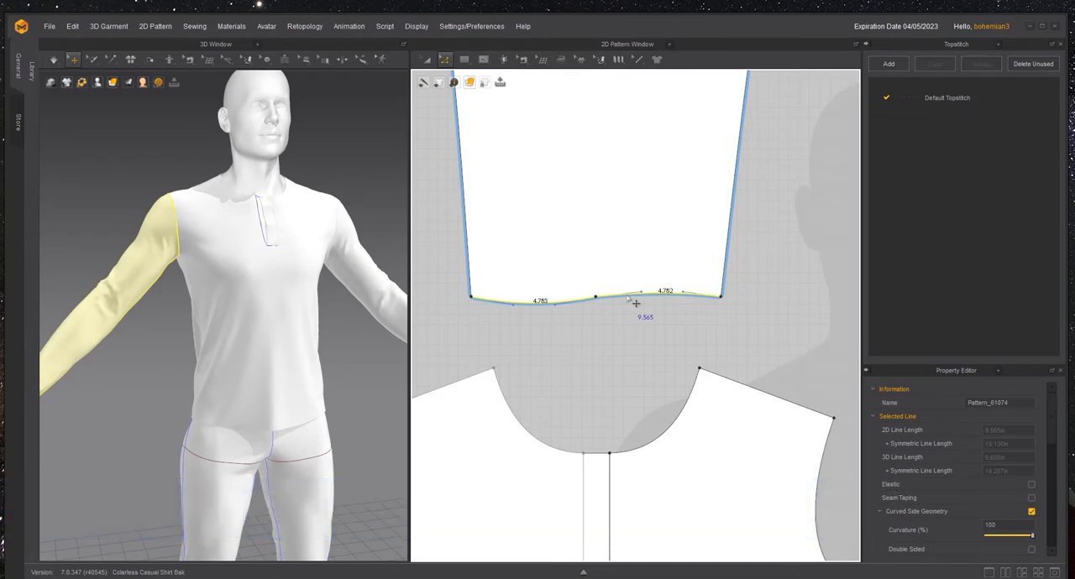
key("s")
left_click(636, 303)
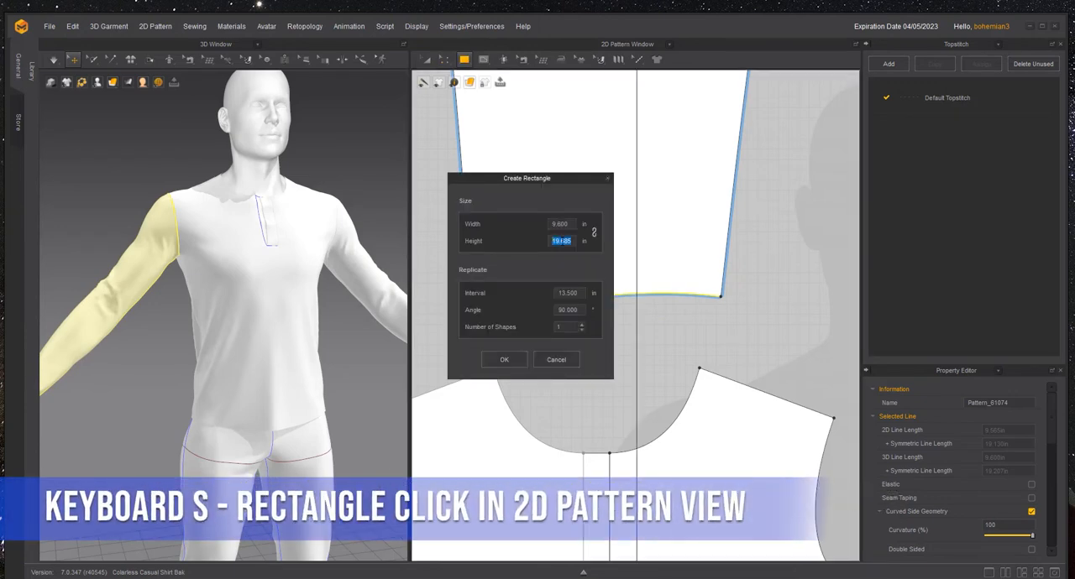
type(".5")
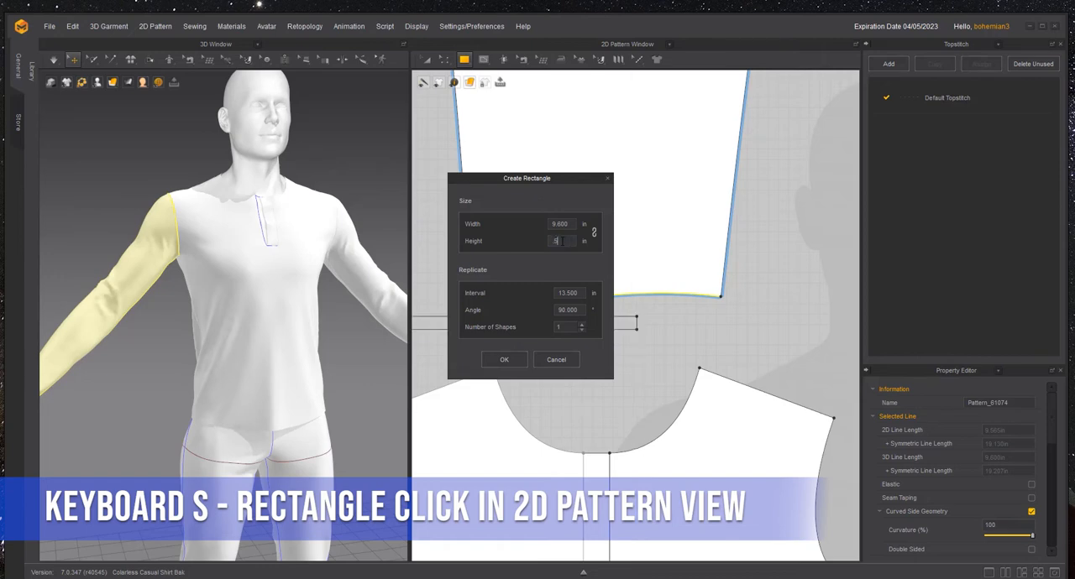
left_click(503, 360)
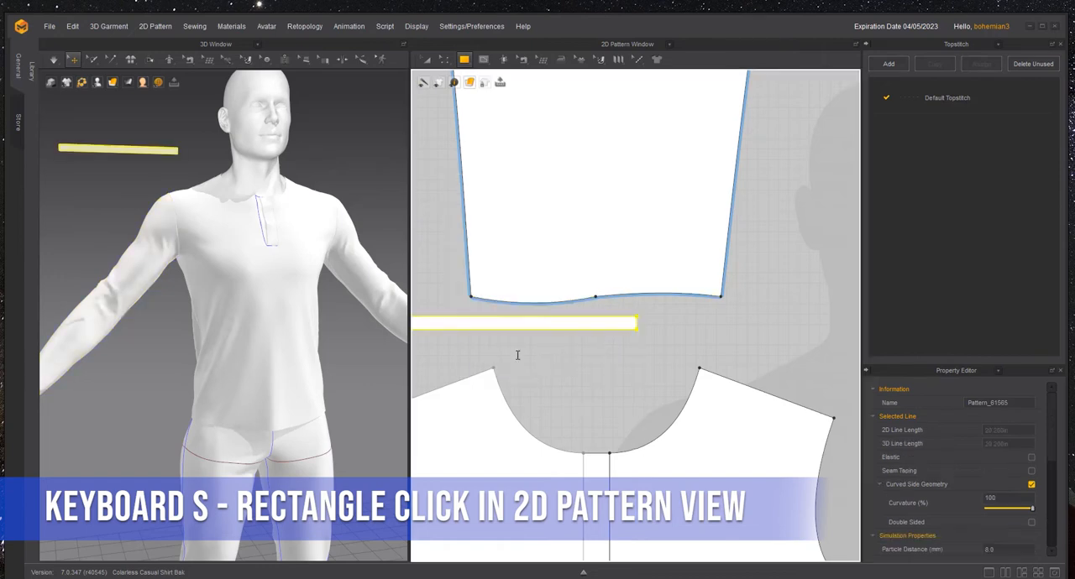
key("a")
left_click_drag(631, 324, 550, 324)
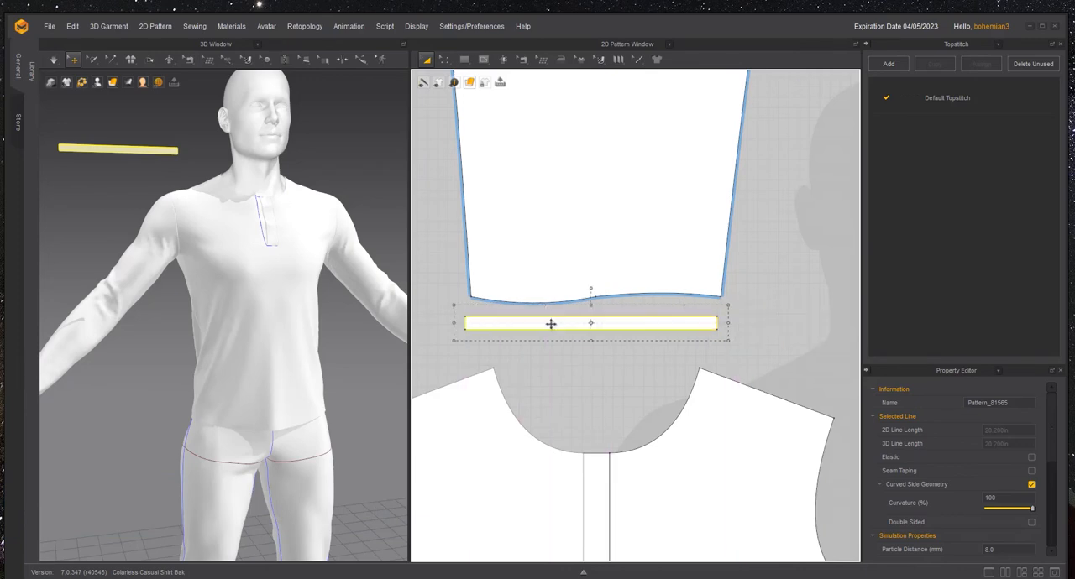
- Set the cuff pattern's particle distance to 3 mm
scroll(1010, 542, "down", 1)
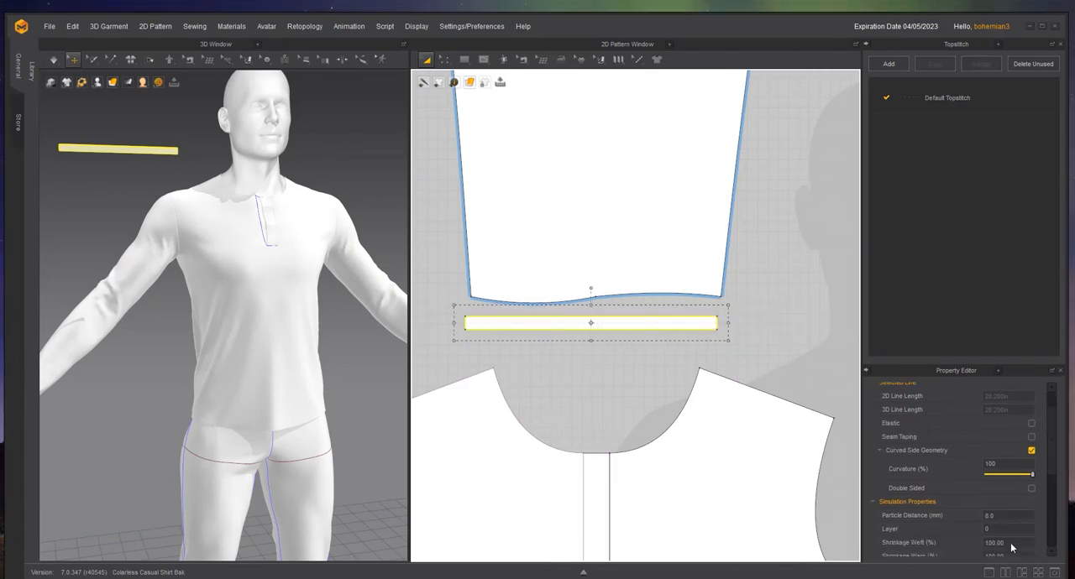
double_click(1012, 518)
type("5")
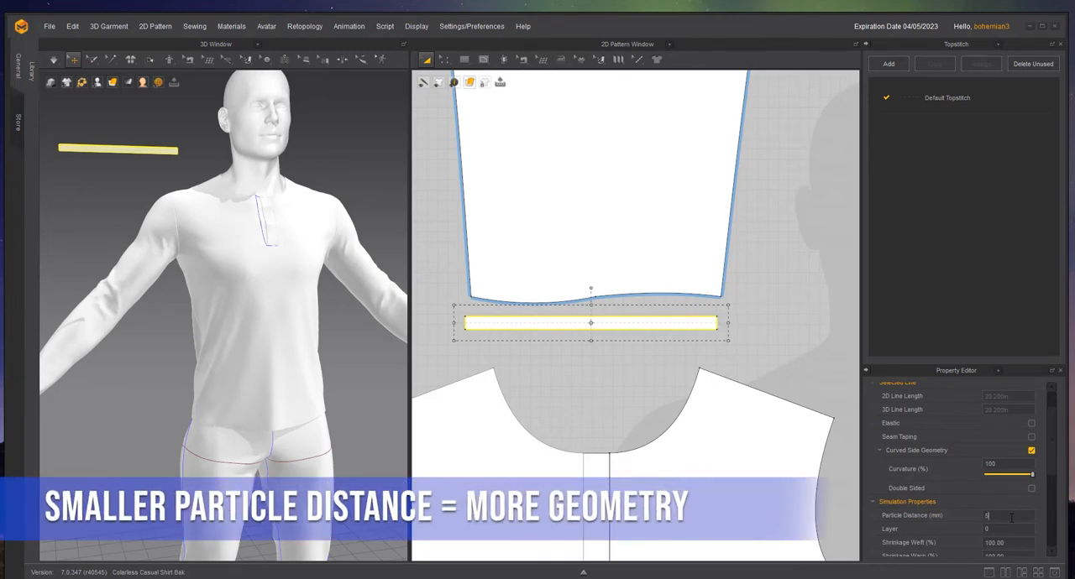
scroll(995, 523, "down", 2)
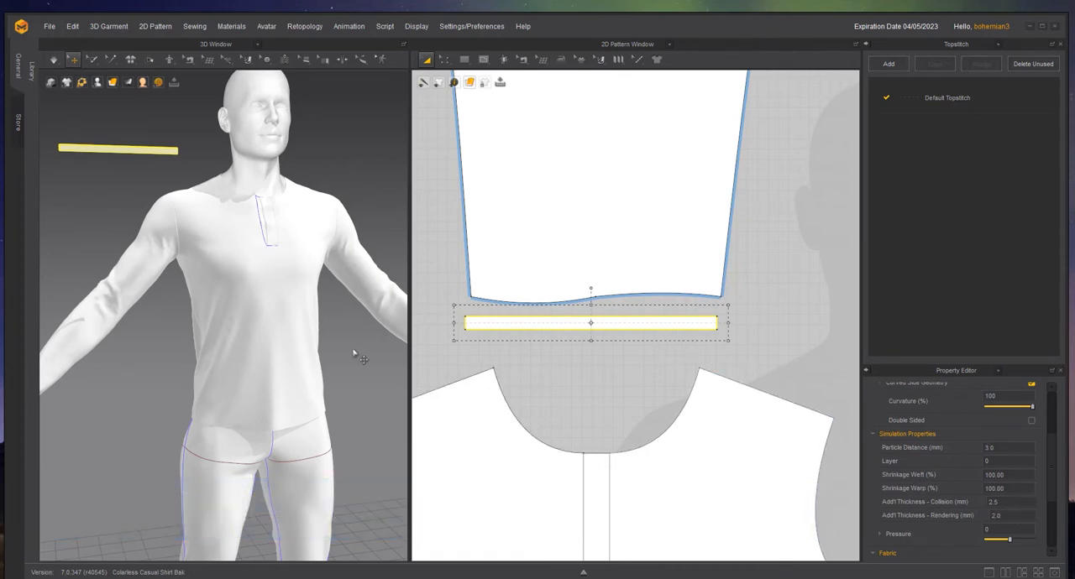
- Sew the sleeve's full bottom hem to the long upper edge of the cuff strip with Free Sewing
left_click(208, 59)
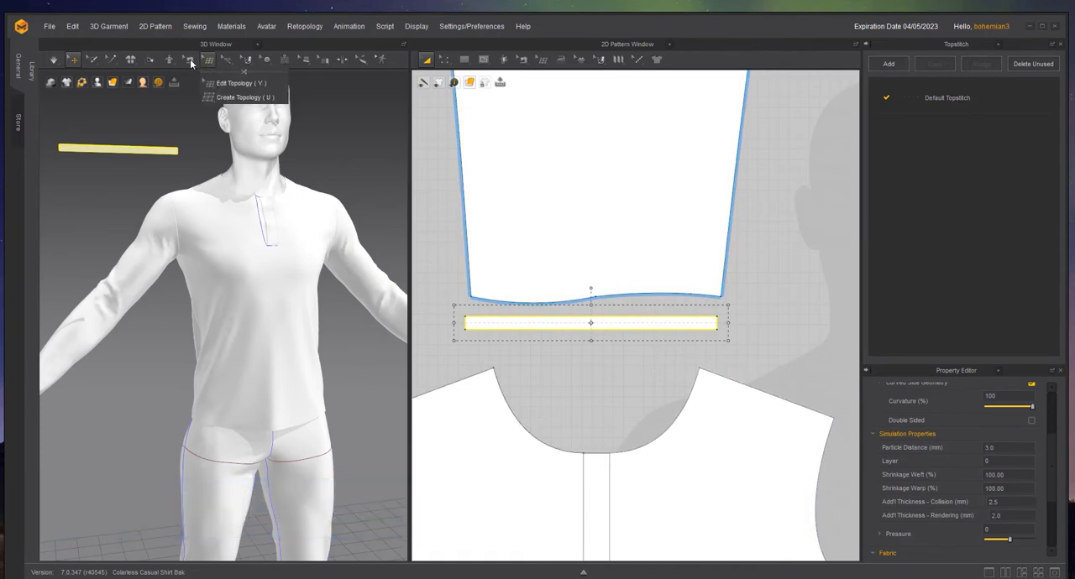
left_click_drag(221, 83, 358, 100)
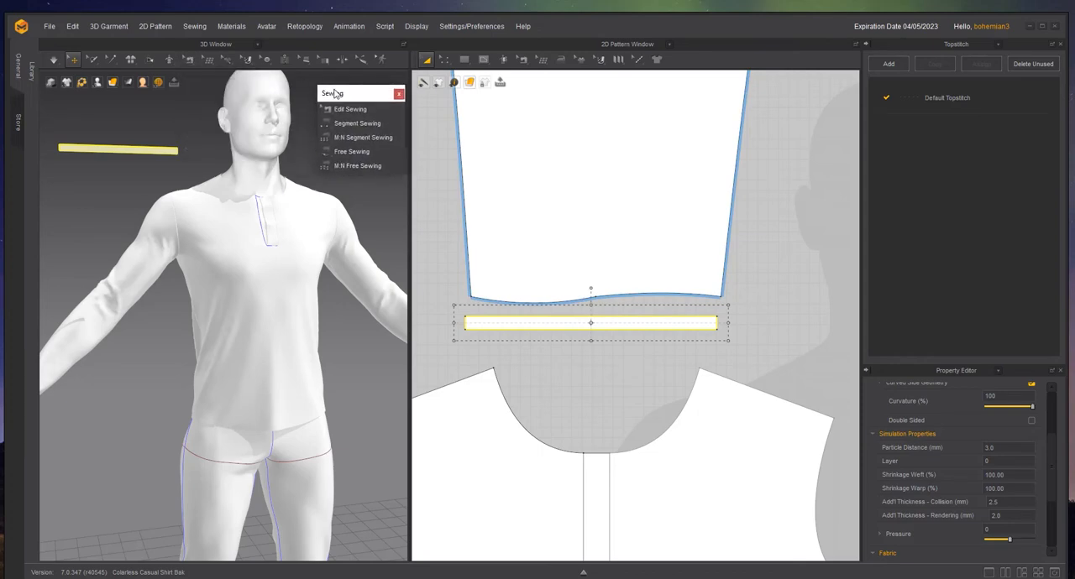
left_click(352, 152)
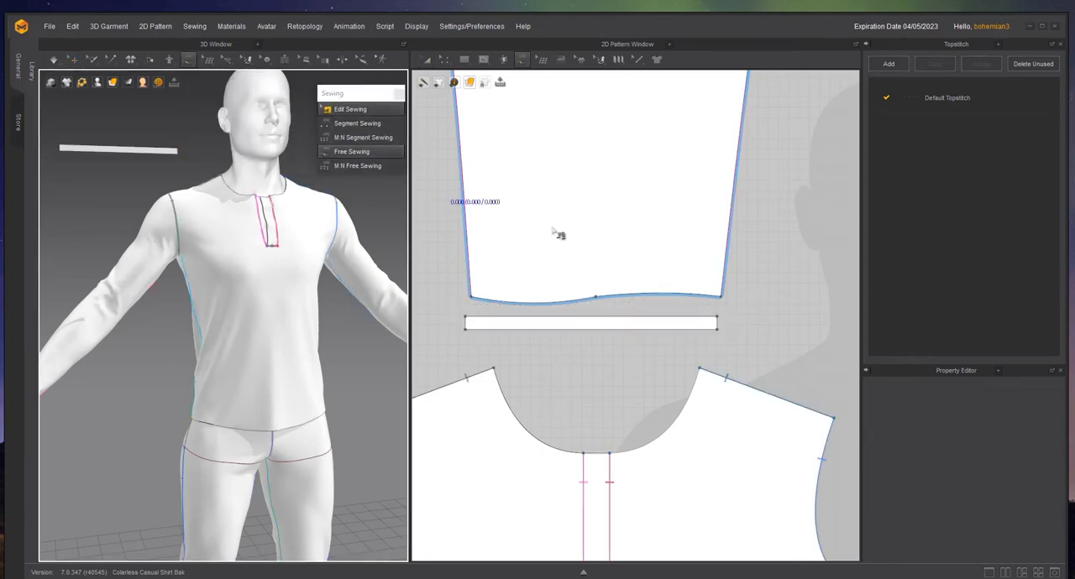
left_click(473, 298)
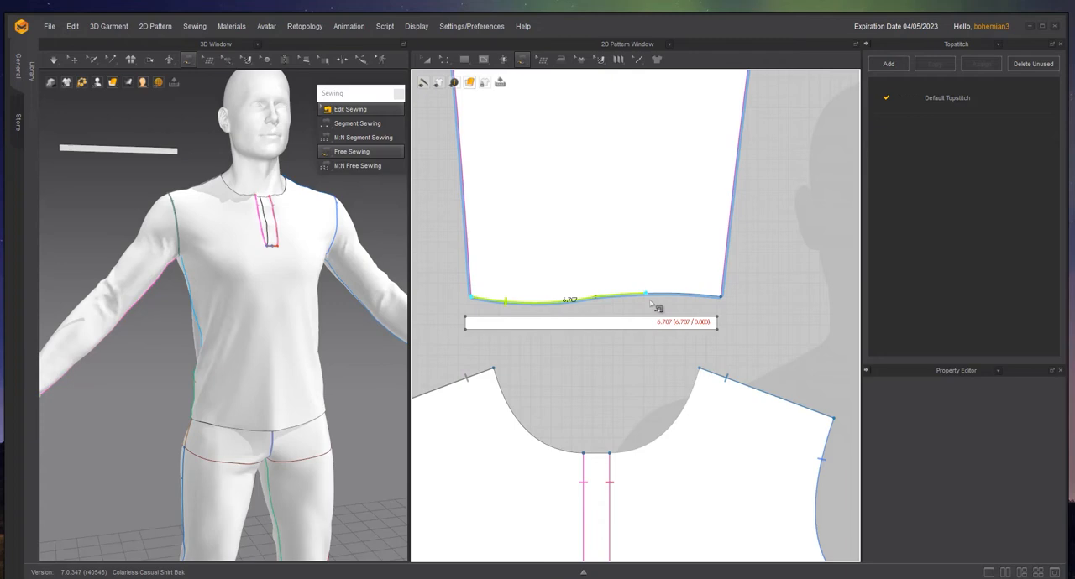
left_click(720, 296)
left_click(467, 319)
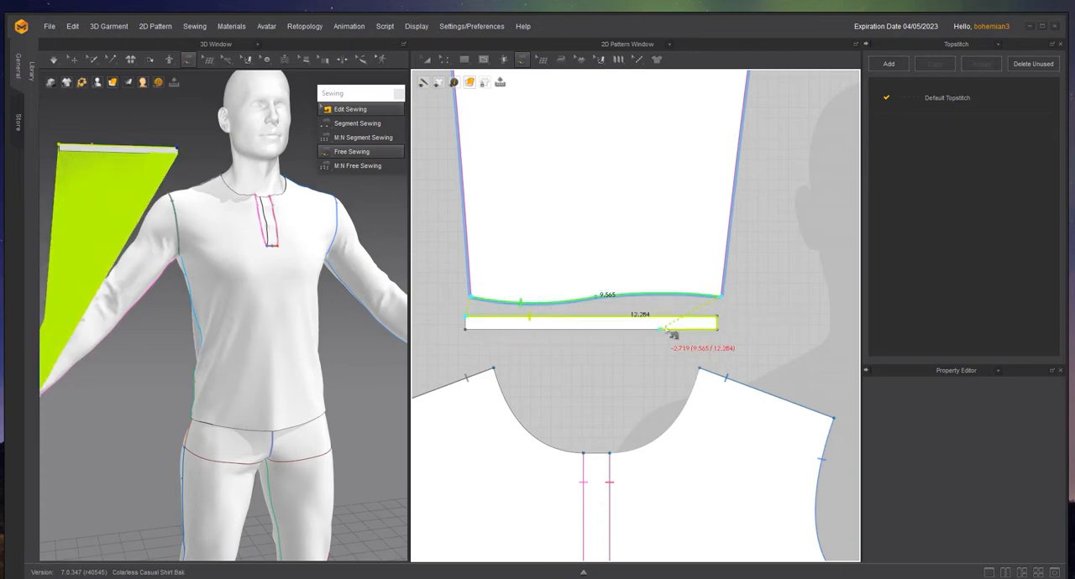
scroll(691, 320, "up", 2)
left_click(708, 317)
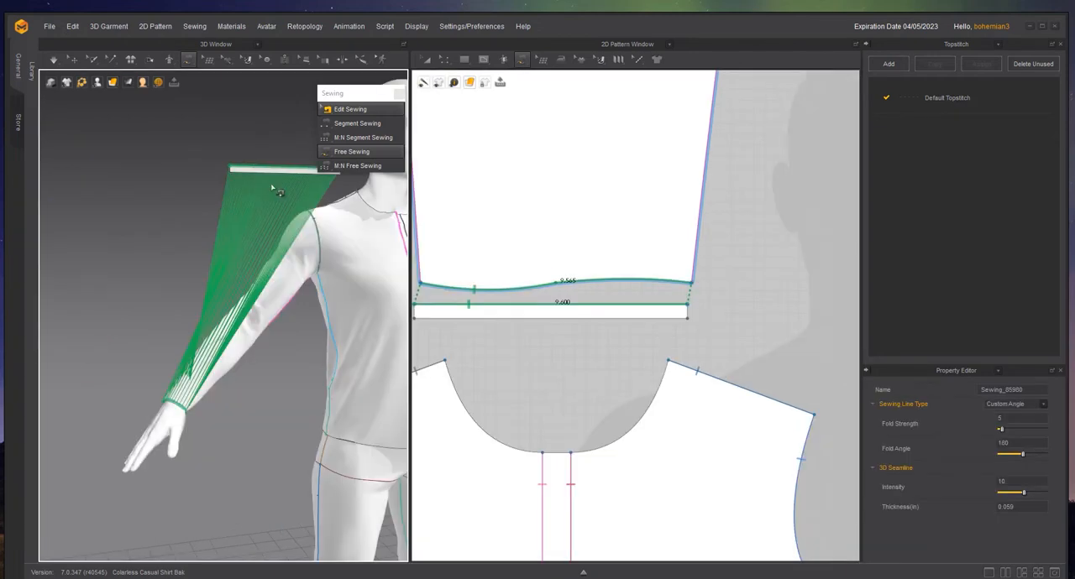
- Superimpose the cuff strip onto the sleeve end in 3D using Superimpose (Side)
key("q")
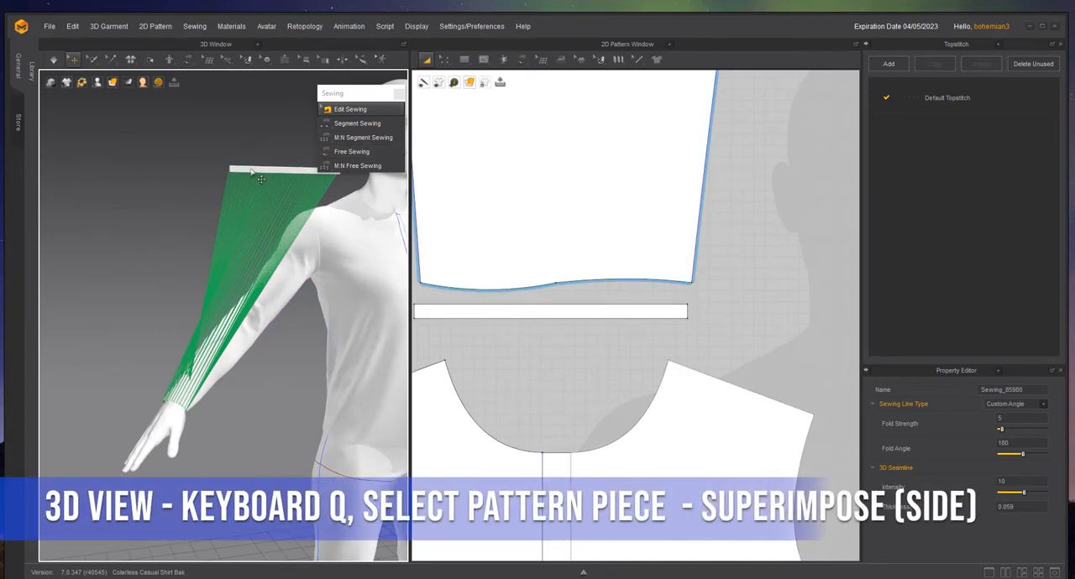
left_click(261, 179)
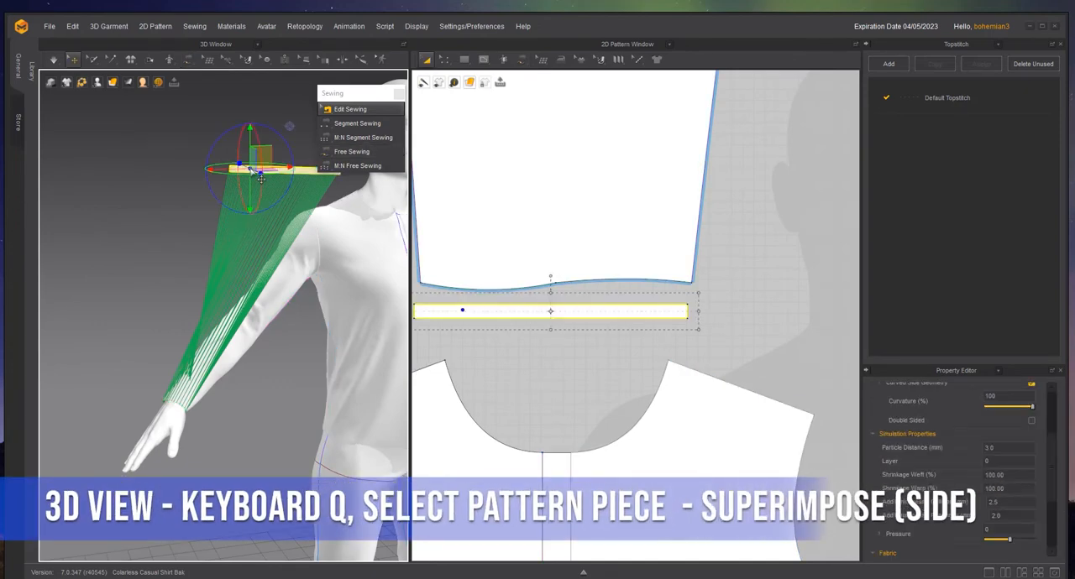
right_click(250, 167)
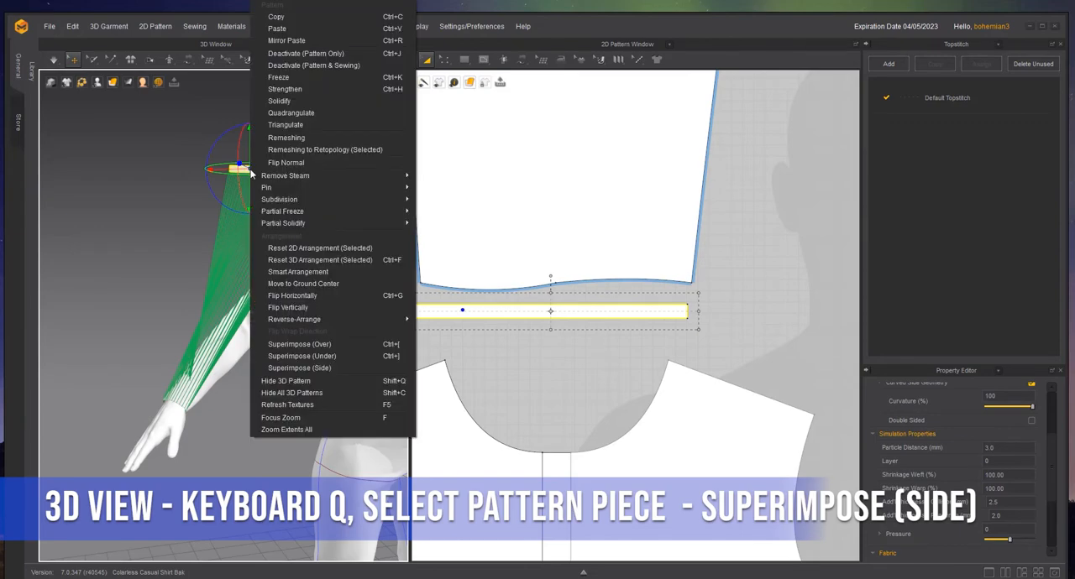
left_click(311, 368)
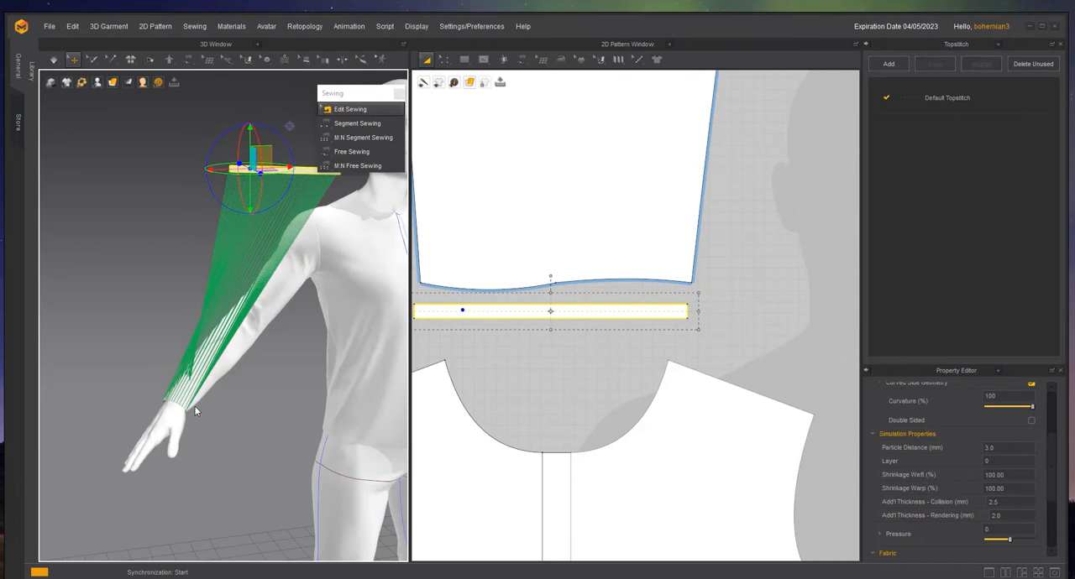
scroll(194, 405, "up", 5)
middle_click_drag(194, 406, 229, 312)
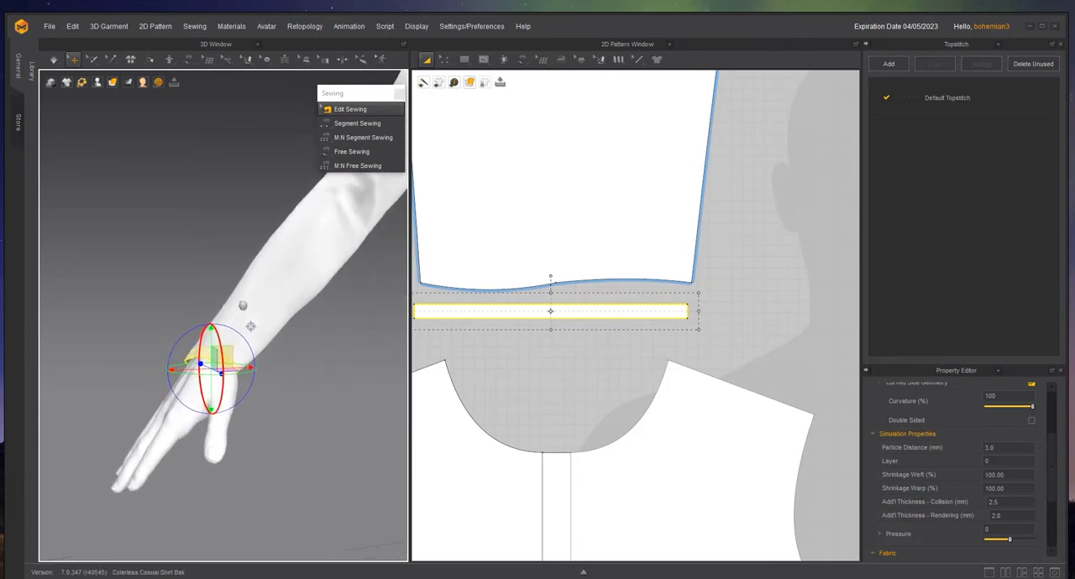
- Simulate the garment and pull the sleeve fabric near the wrist to drape the cuff around it
scroll(226, 312, "up", 1)
left_click(291, 375)
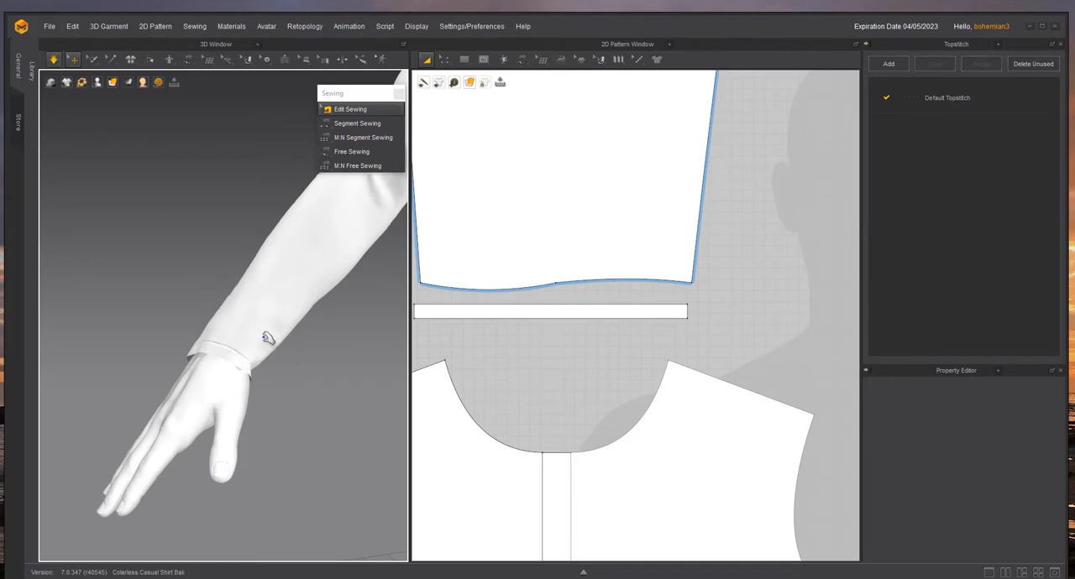
left_click_drag(296, 290, 315, 264)
key("space")
right_click_drag(297, 369, 192, 324)
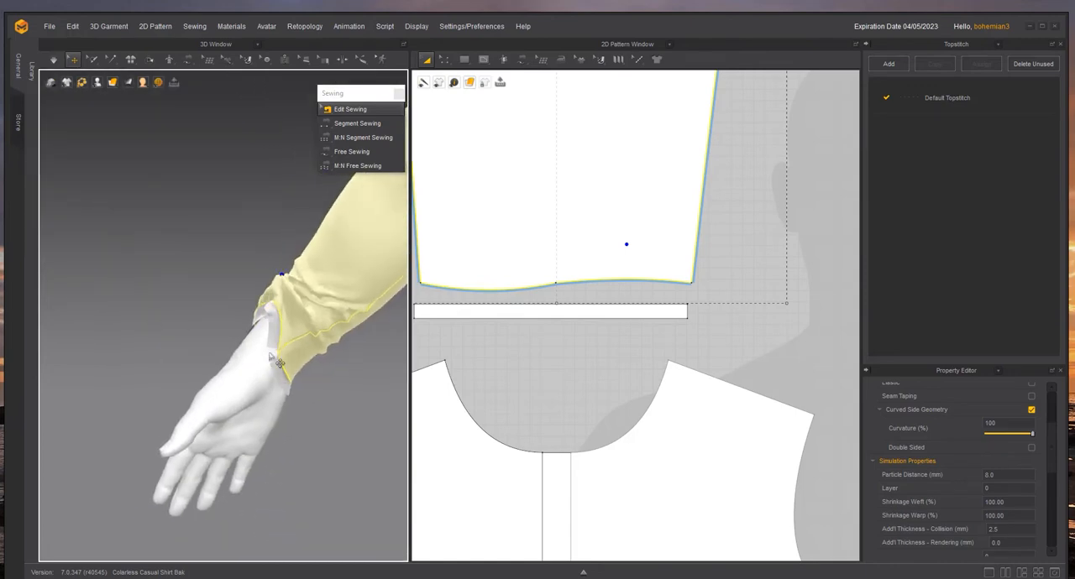
- Sew the cuff strip's two short ends together with M:N Segment Sewing to close the cuff
left_click(361, 138)
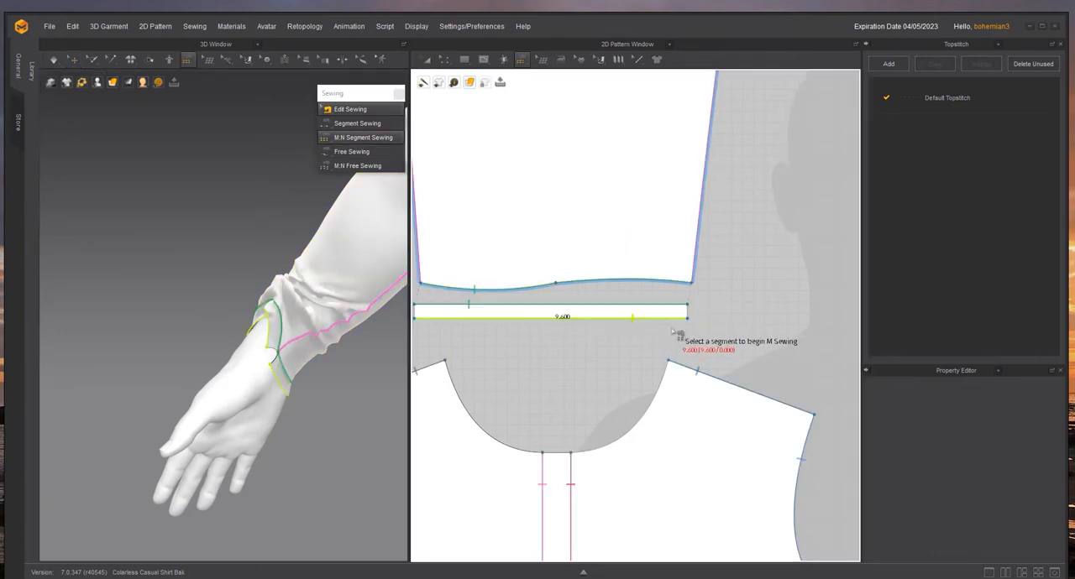
right_click_drag(679, 341, 772, 340)
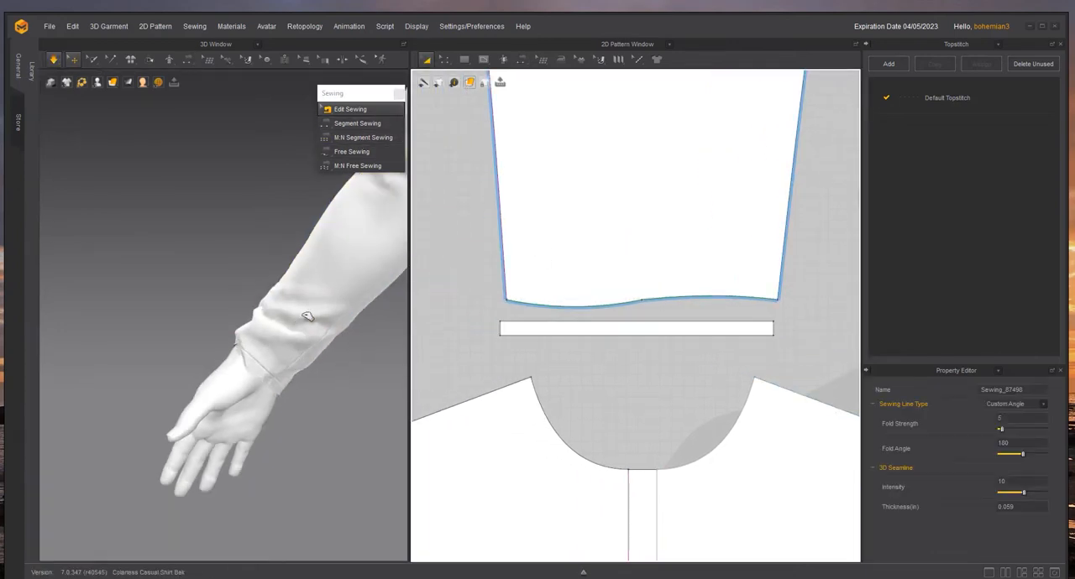
- Pull the sleeve fabric straight during simulation and show the garment in thick fabric view to check the closed cuff
left_click_drag(309, 315, 280, 336)
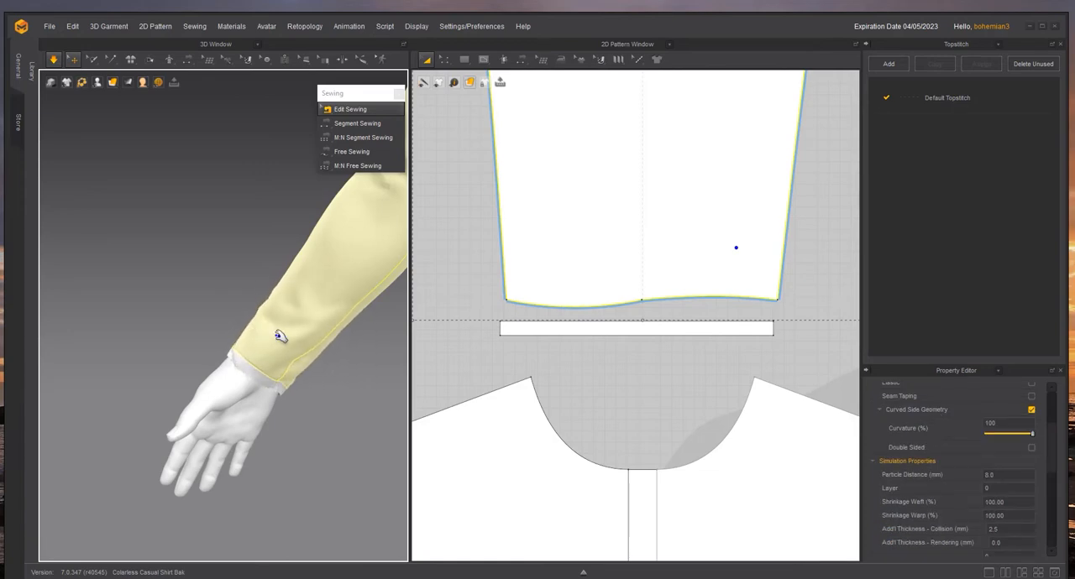
key("n")
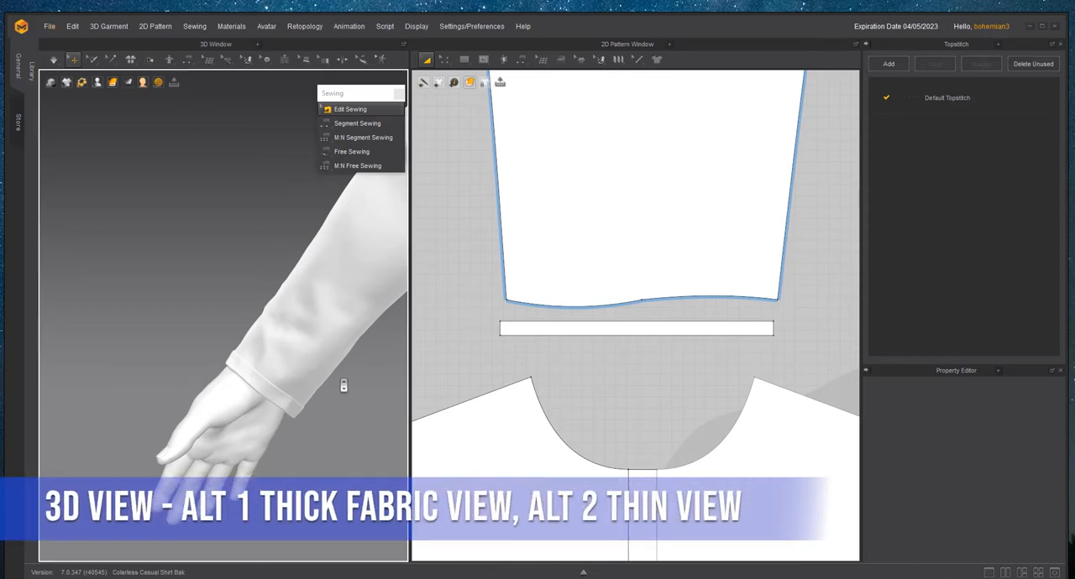
mouse_move(343, 385)
right_mouse_down()
mouse_move(230, 359)
mouse_move(328, 395)
right_mouse_up()
scroll(284, 366, "down", 8)
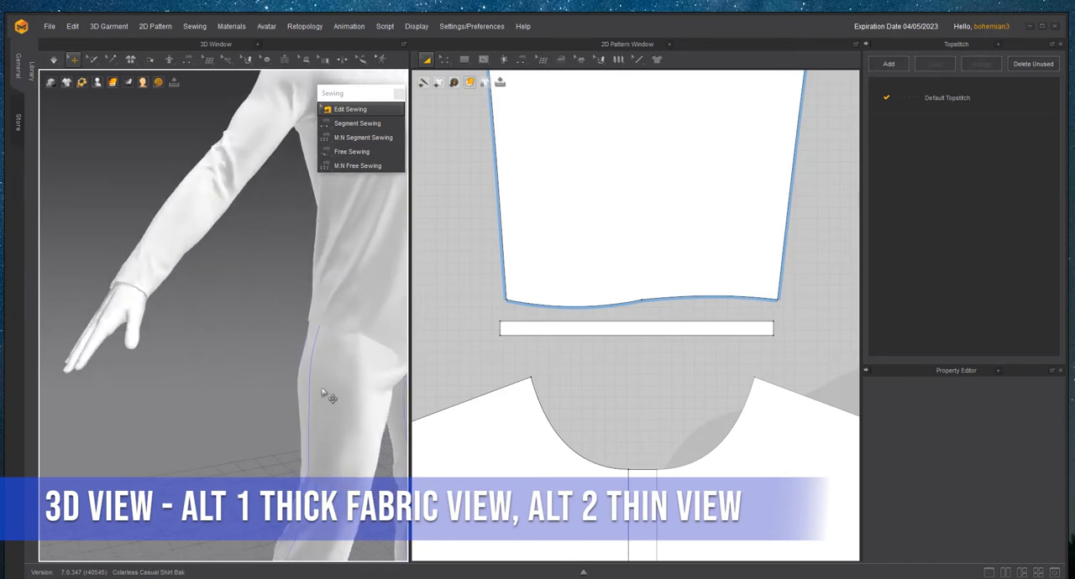
- Duplicate the cuff strip as a Symmetric Pattern (with Sewing) and align the copy end to end with the original cuff in the 2D window
scroll(643, 376, "down", 6)
right_click_drag(642, 367, 492, 353)
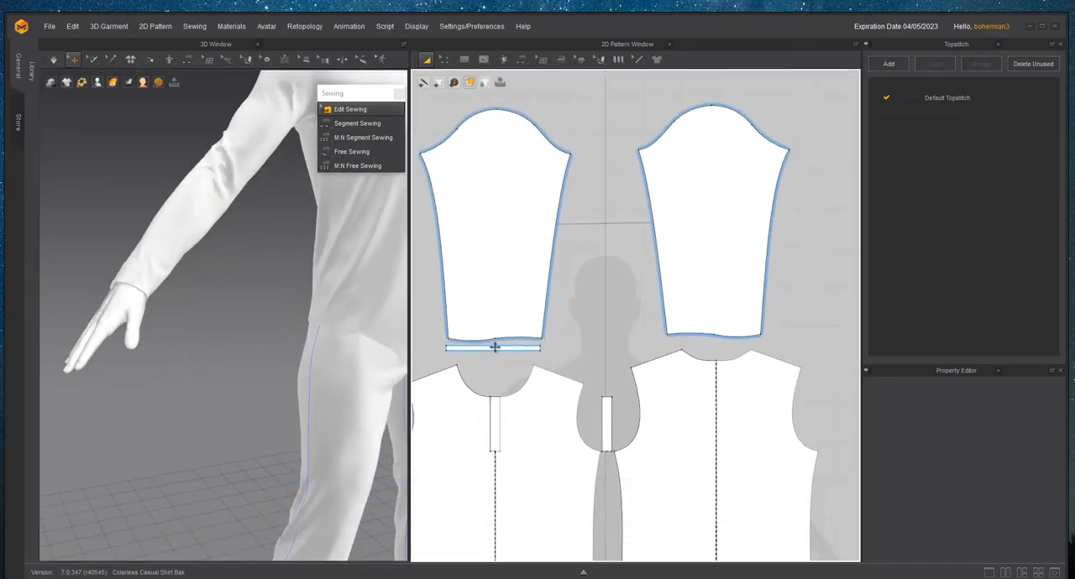
left_click(494, 349)
right_click(495, 351)
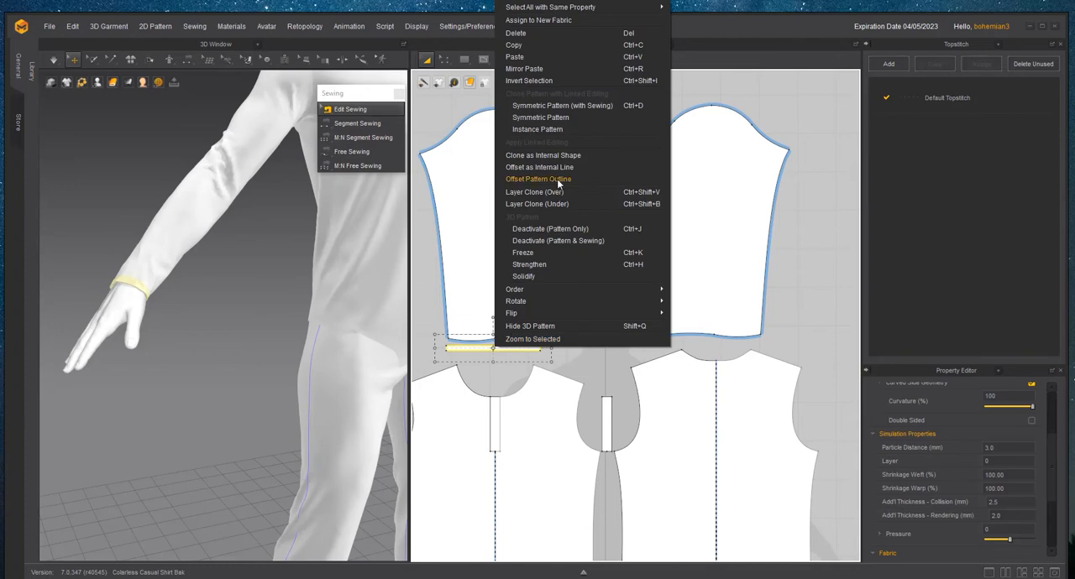
left_click(562, 105)
scroll(756, 353, "up", 3)
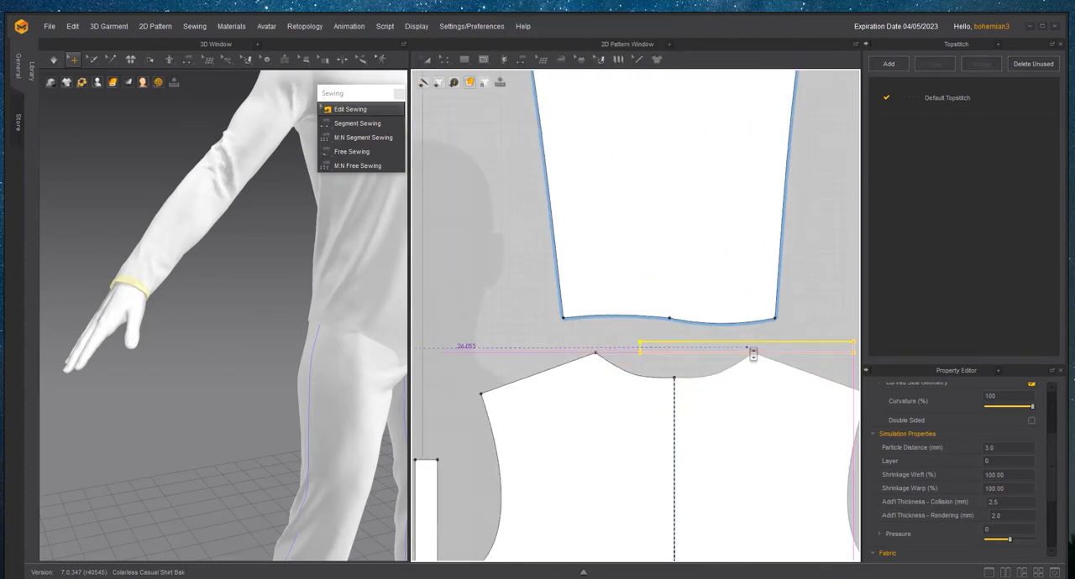
middle_click_drag(577, 344, 932, 377)
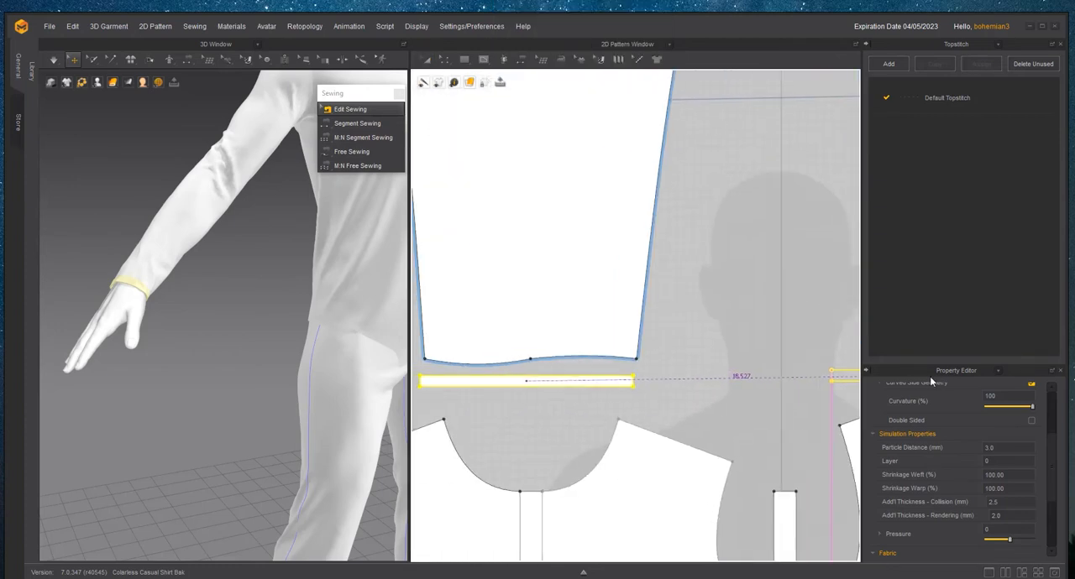
scroll(749, 384, "up", 2)
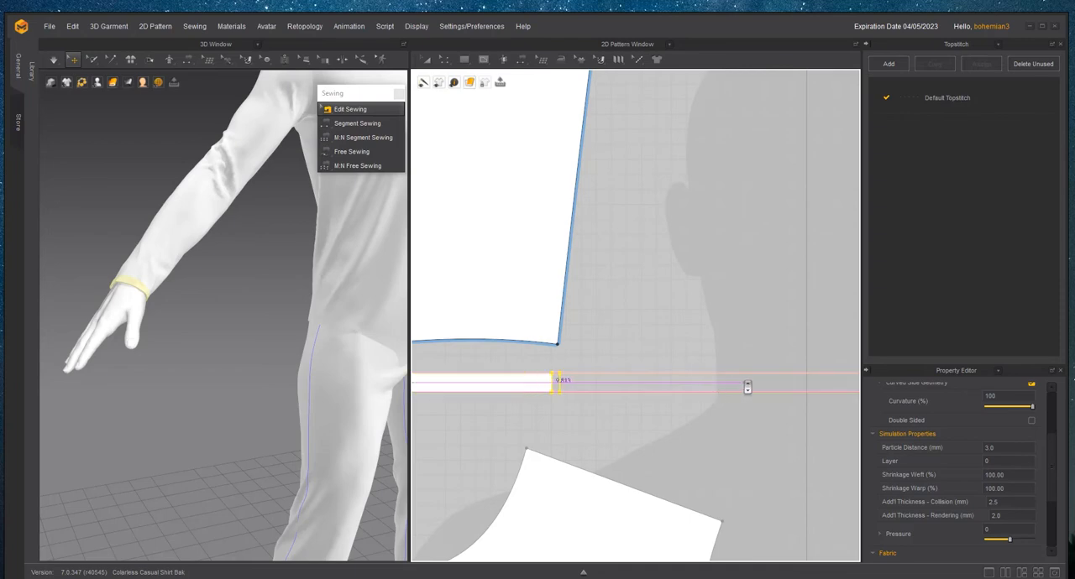
left_click(579, 374)
scroll(626, 439, "up", 2)
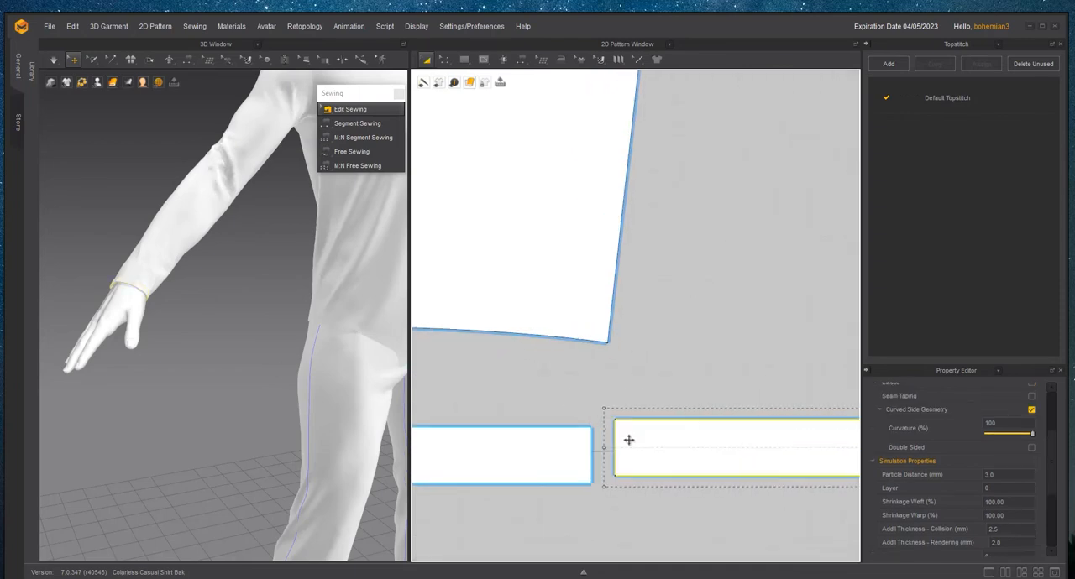
scroll(302, 361, "down", 3)
scroll(307, 363, "up", 5)
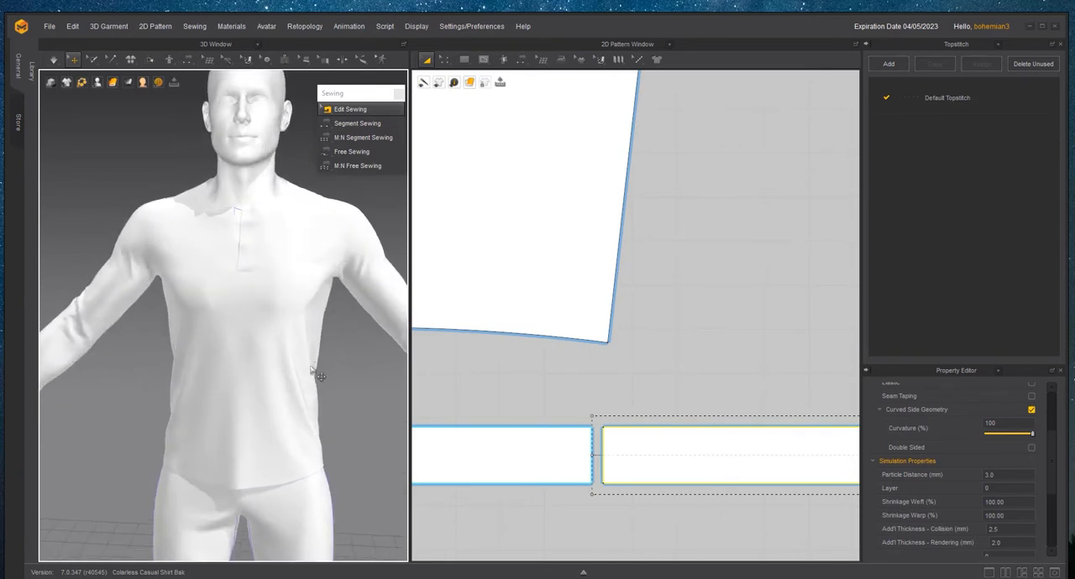
- Simulate the garment to drape the mirrored cuff around the other wrist and check the whole shirt in 3D
scroll(236, 369, "up", 2)
middle_click_drag(359, 403, 317, 347)
left_click(318, 347)
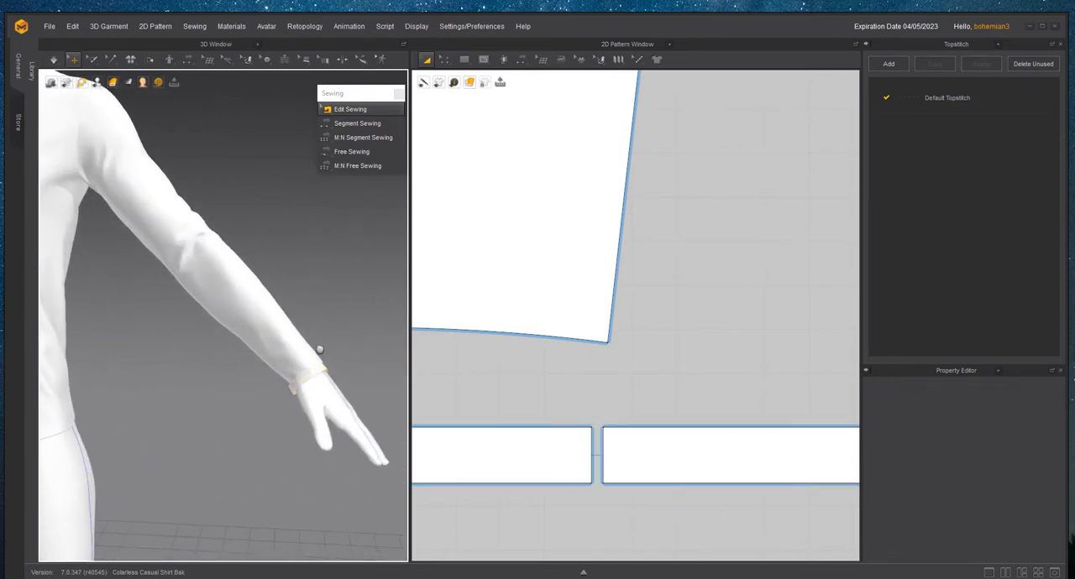
key("space")
scroll(326, 332, "down", 4)
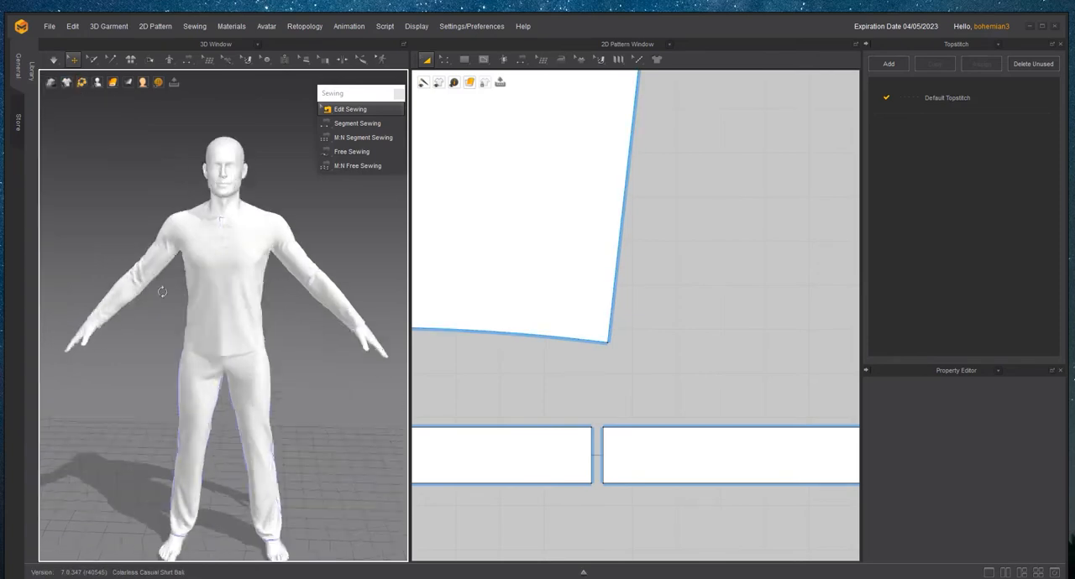
right_click_drag(163, 290, 188, 302)
scroll(188, 302, "up", 2)
scroll(202, 311, "down", 3)
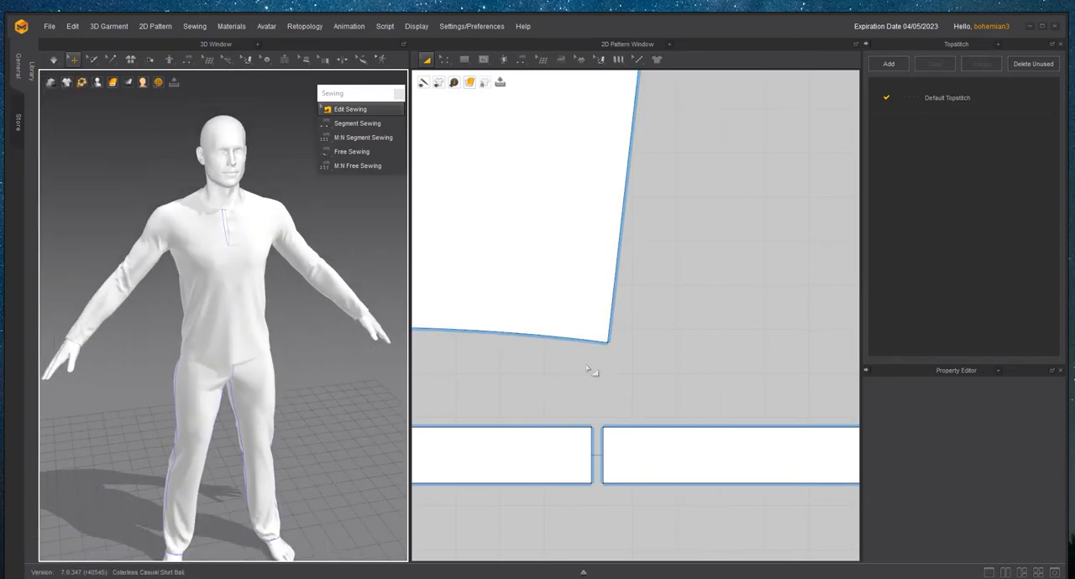
scroll(593, 364, "down", 5)
middle_click_drag(616, 440, 607, 247)
key("z")
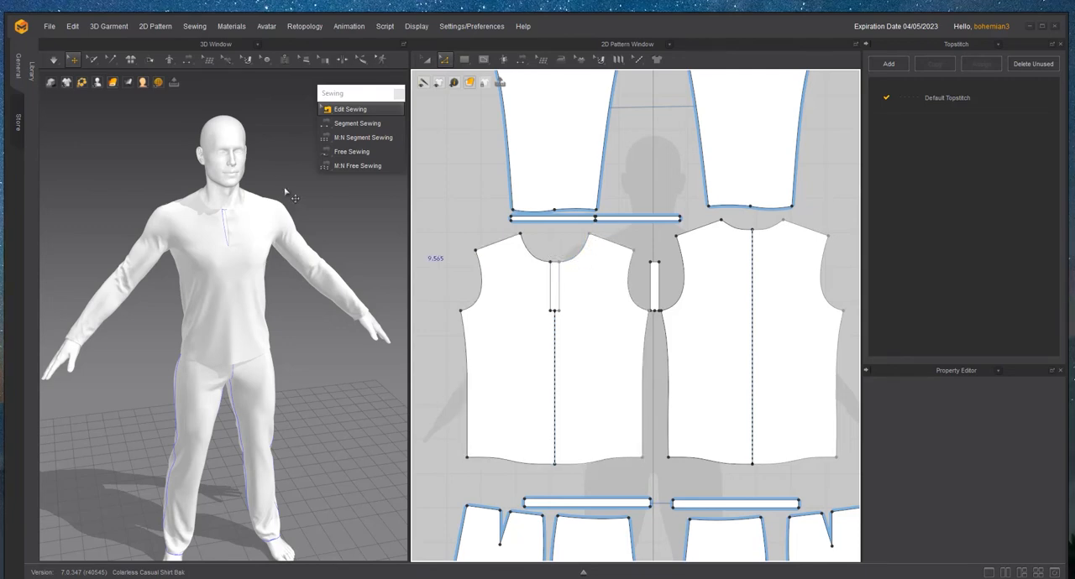
scroll(290, 233, "up", 5)
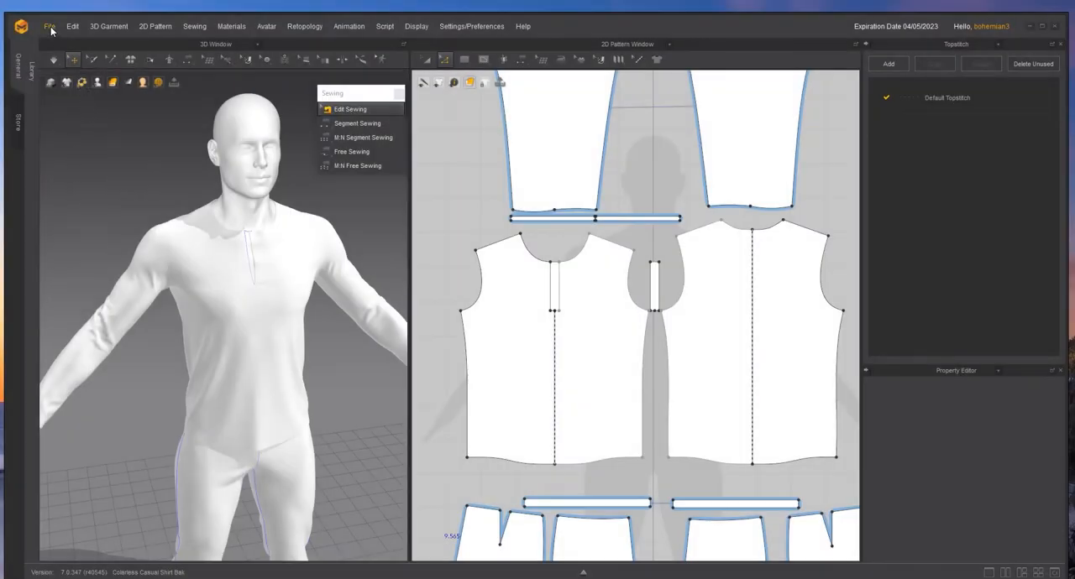
- Save the project as "Colarless Casual Shirt v2.zprj" in the Wardrobe folder's Colarless Casual Shirt subfolder
left_click(50, 26)
mouse_move(67, 94)
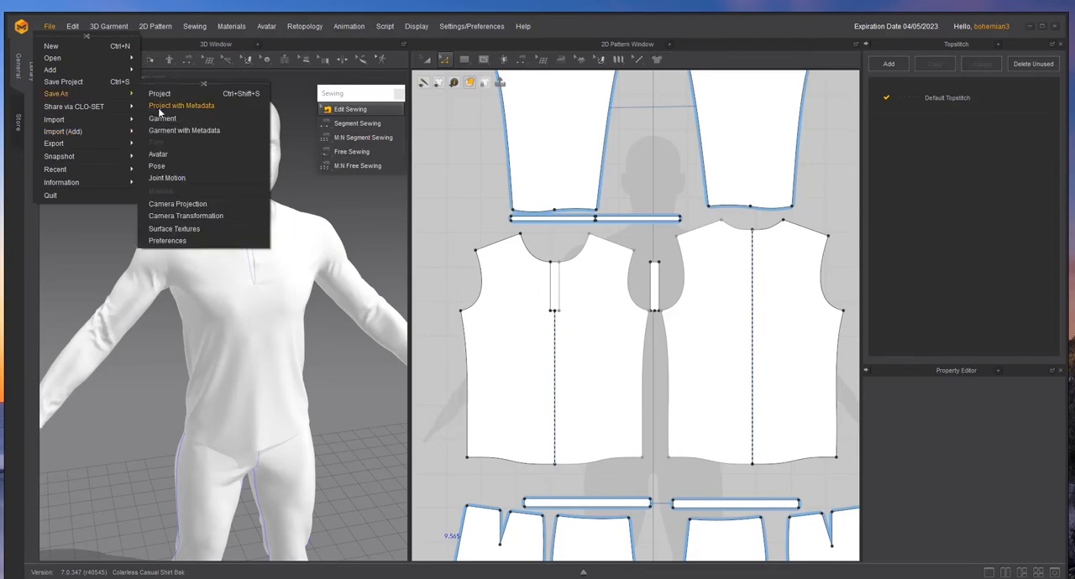
left_click(168, 96)
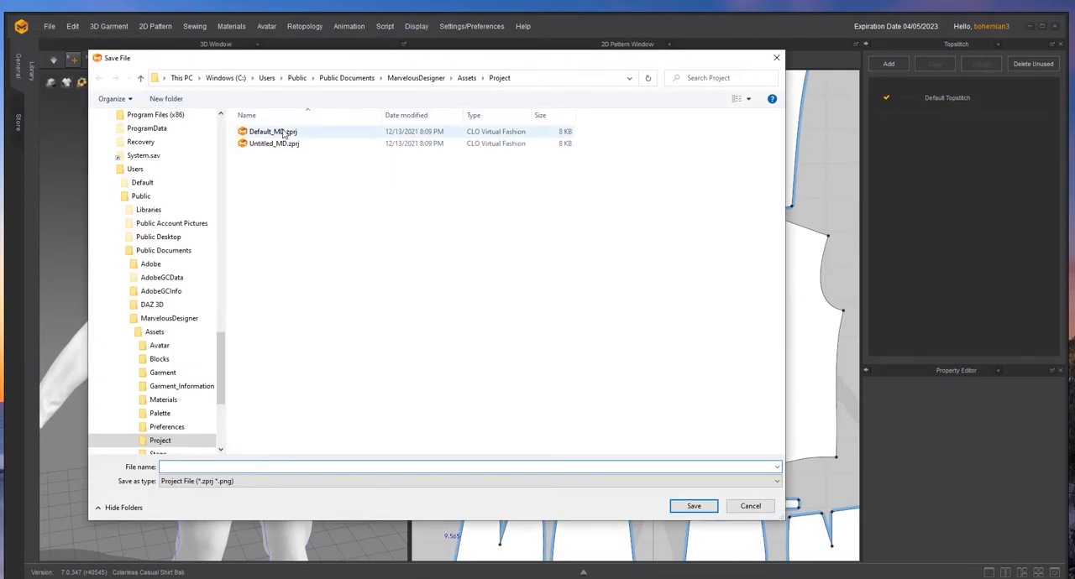
scroll(223, 130, "up", 15)
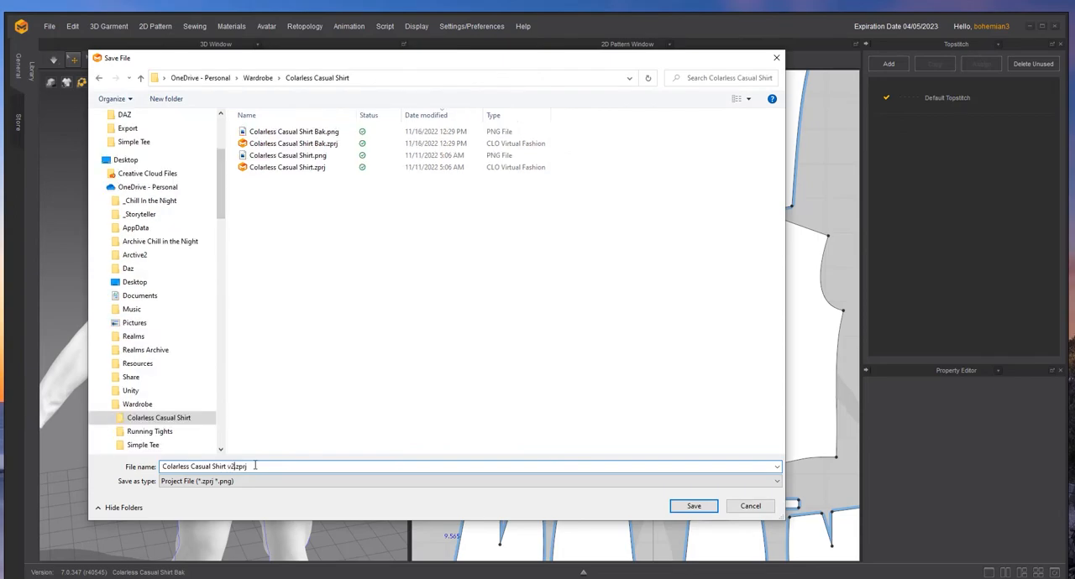
key("Return")
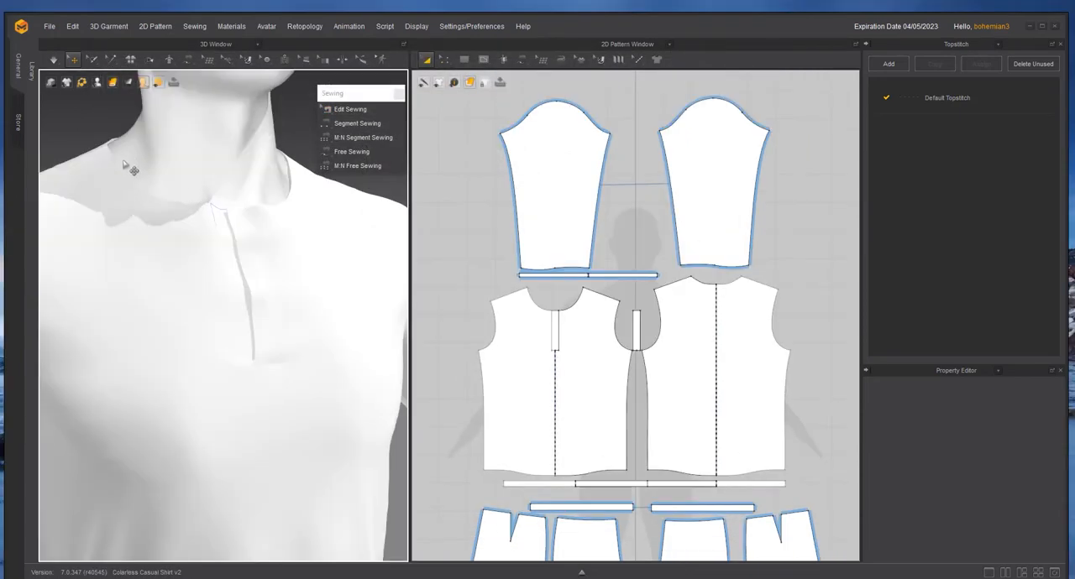
- Move the placket strip in the front opening up and slightly sideways in 2D so its top edge clears the neckline
scroll(279, 197, "up", 3)
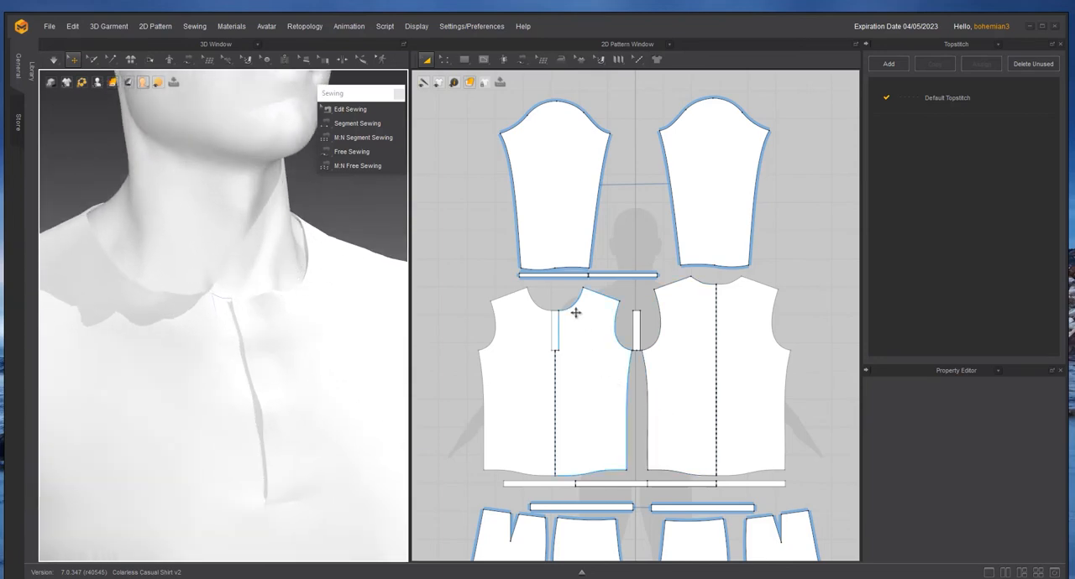
scroll(576, 309, "up", 3)
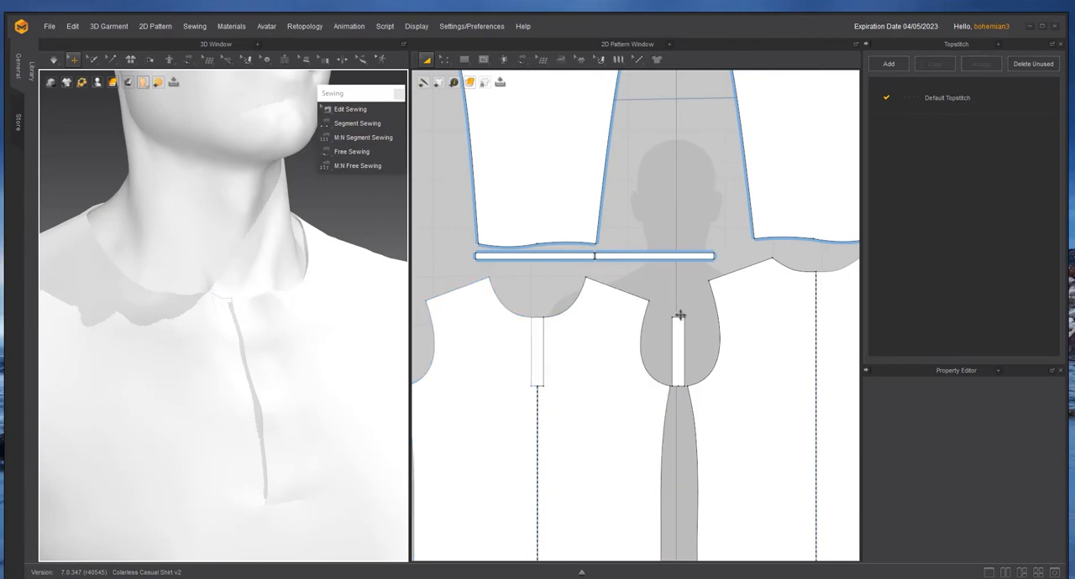
scroll(536, 324, "up", 2)
left_click(543, 319)
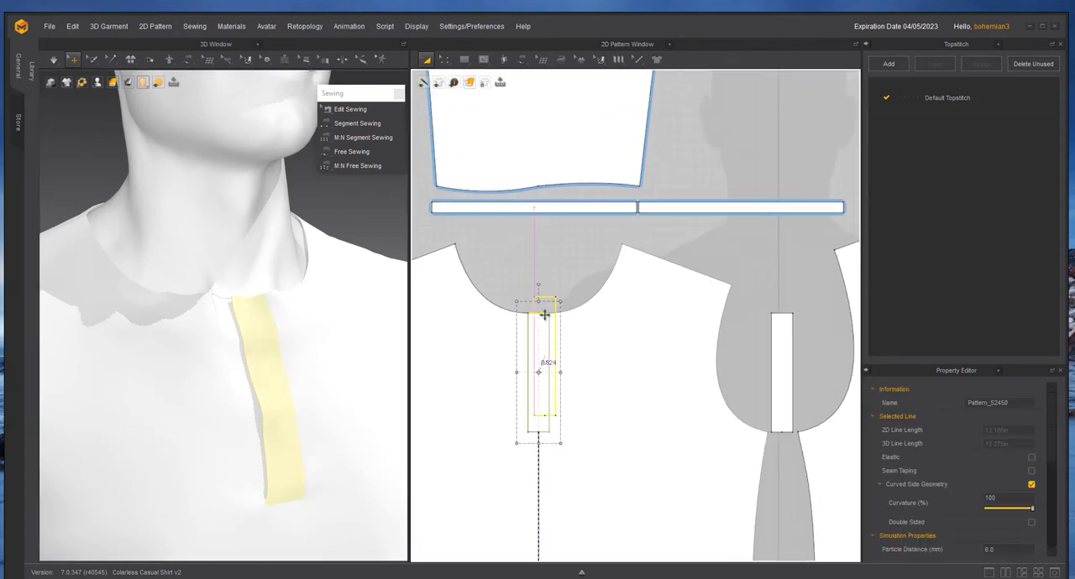
left_click_drag(545, 315, 545, 315)
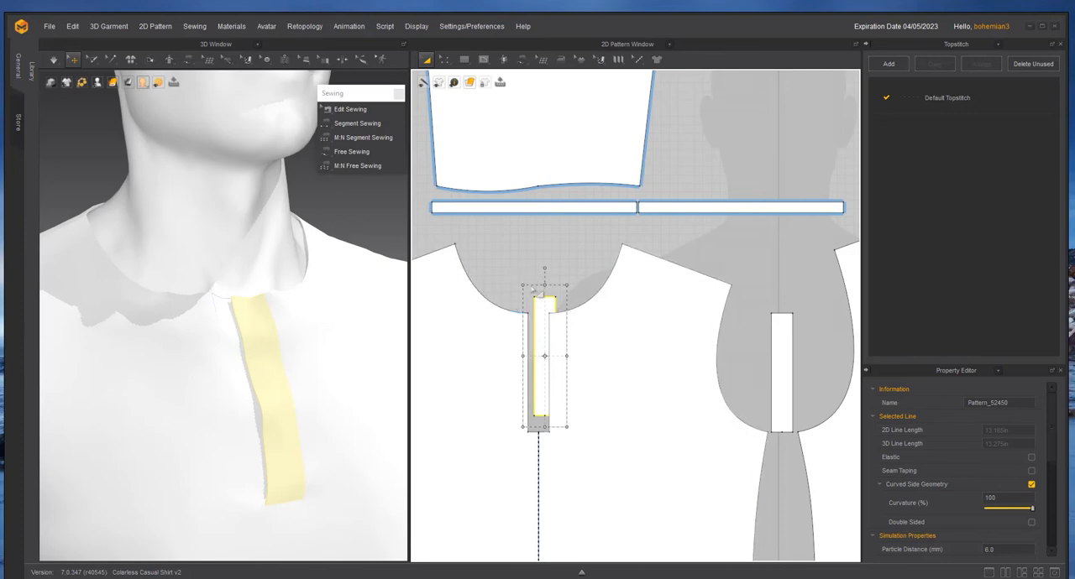
scroll(496, 296, "down", 4)
scroll(496, 295, "up", 2)
left_click(499, 264)
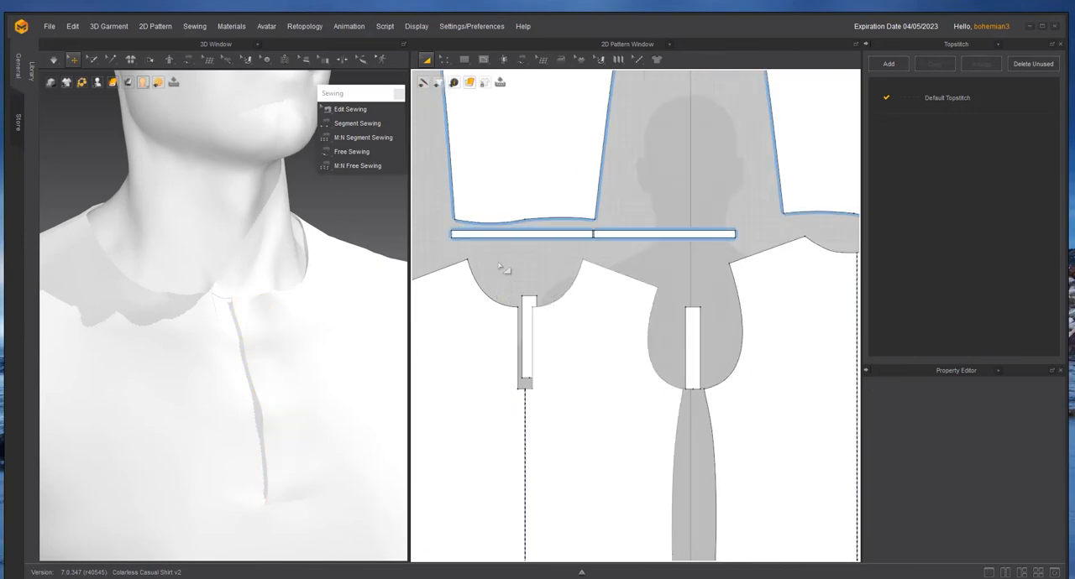
- Select the front neckline curve, both placket top edges and the back neckline with Edit Pattern to measure the collar length
key("z")
left_click(503, 296)
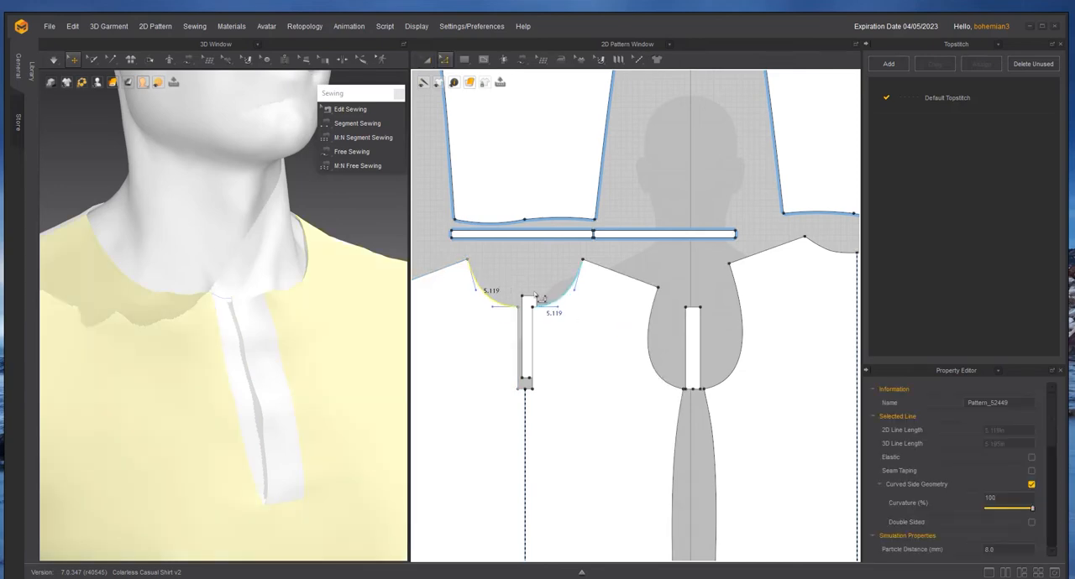
left_click(539, 302)
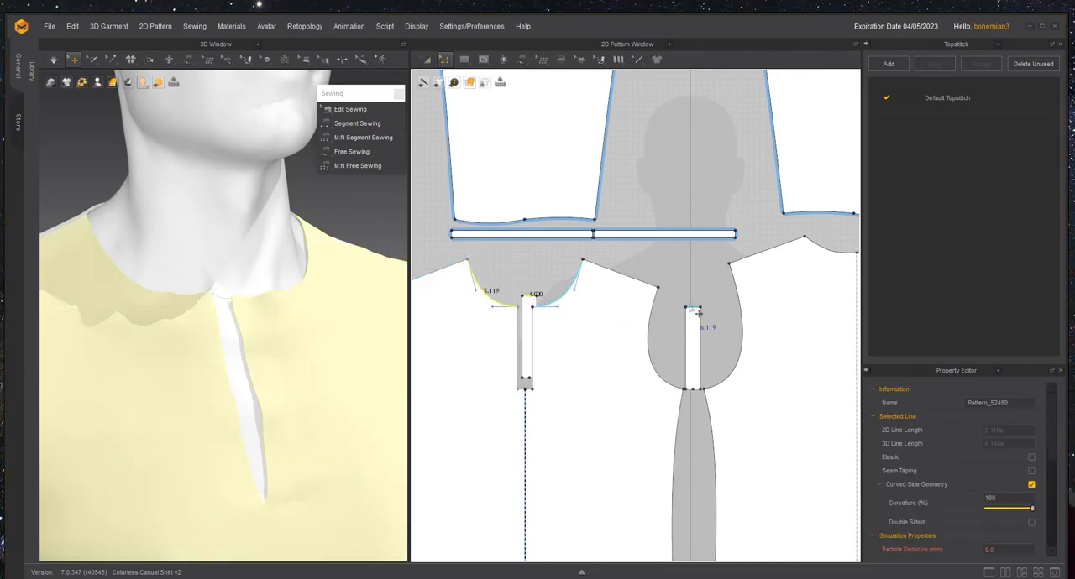
scroll(711, 313, "down", 5)
scroll(631, 432, "up", 3)
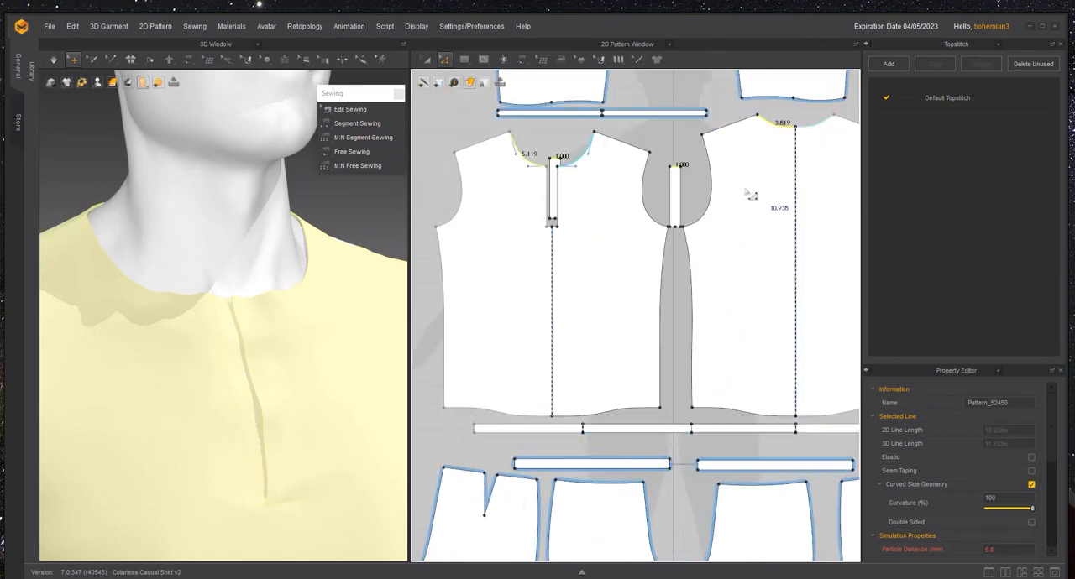
- Select the front body, the trouser waistband edge and the front neckline curve to examine how linked symmetric segments are measured
key("a")
left_click(586, 236)
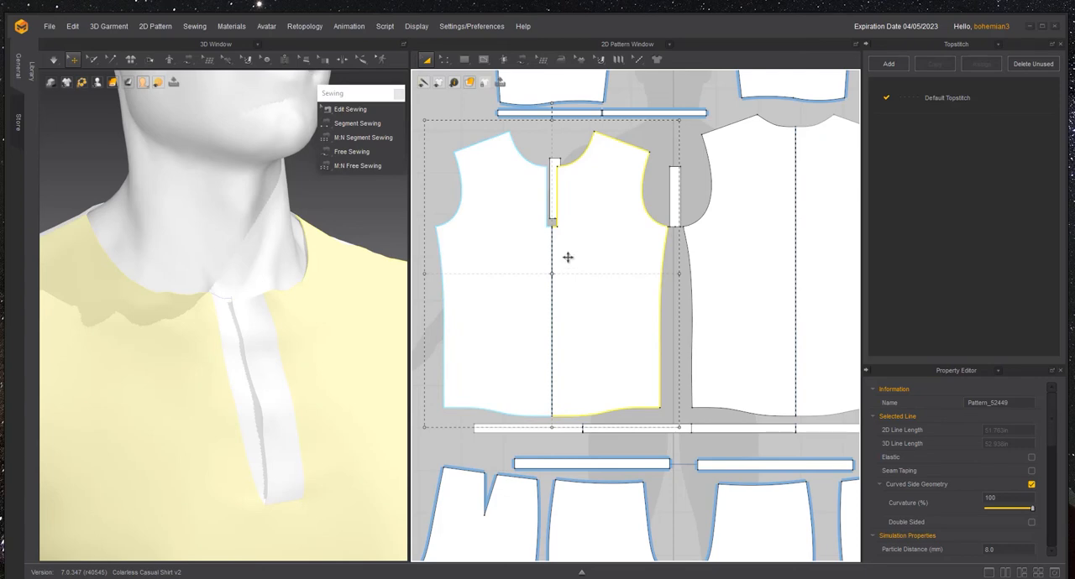
key("z")
left_click(624, 467)
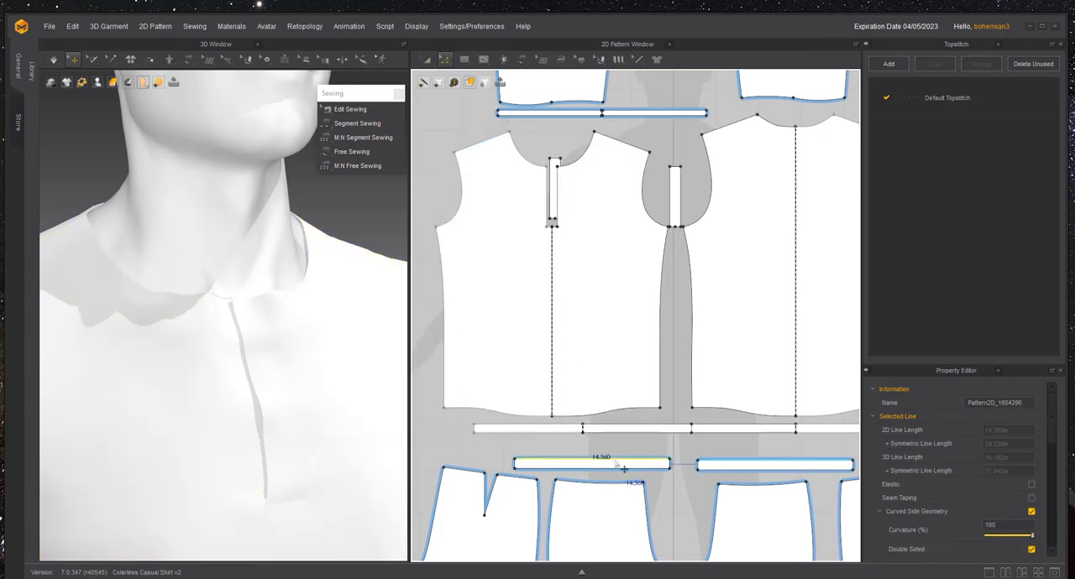
left_click(652, 440)
left_click(628, 461)
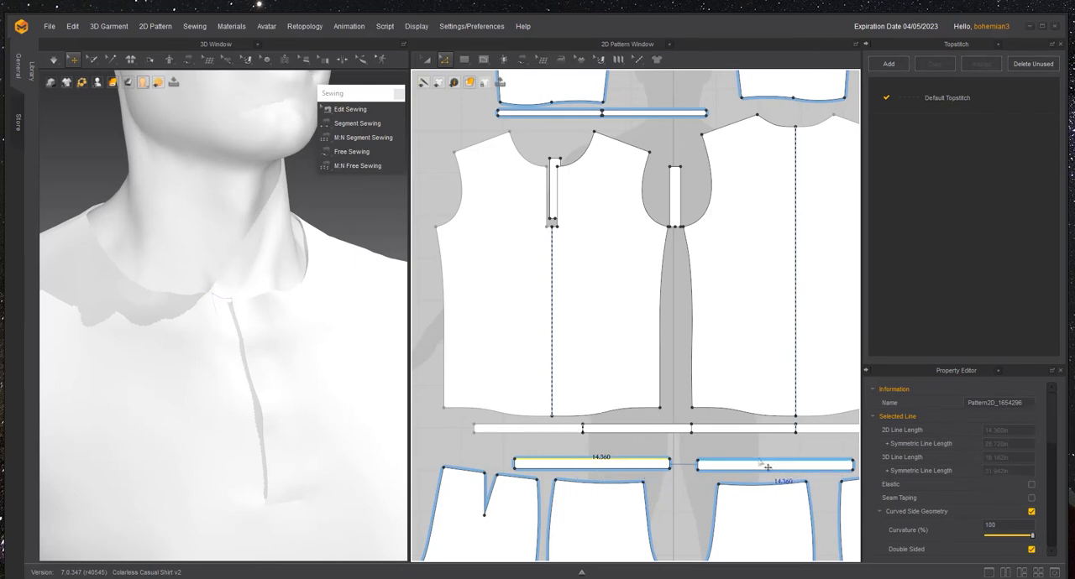
left_click(583, 156)
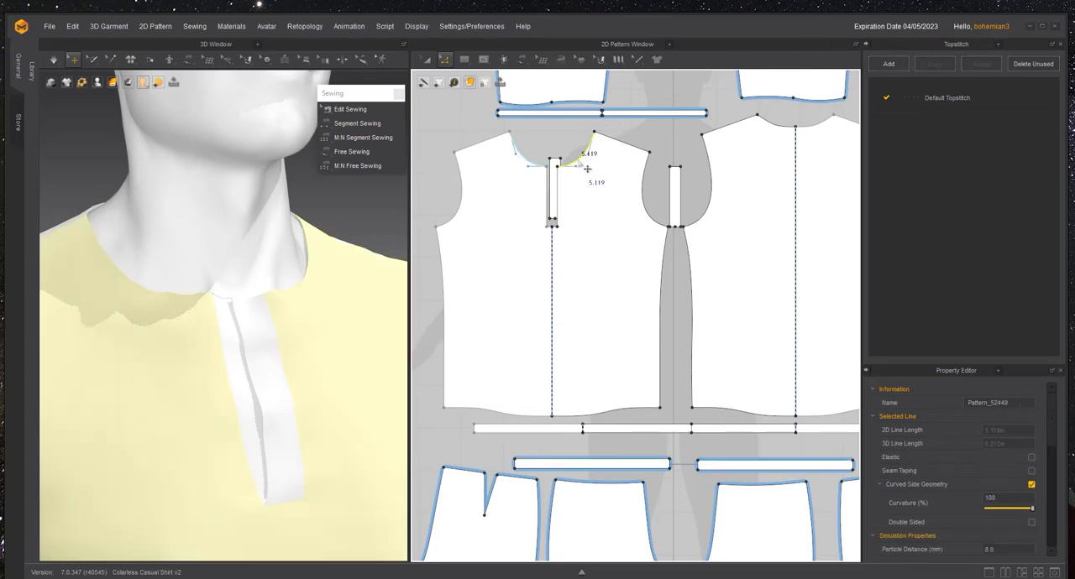
middle_click_drag(615, 207, 563, 309)
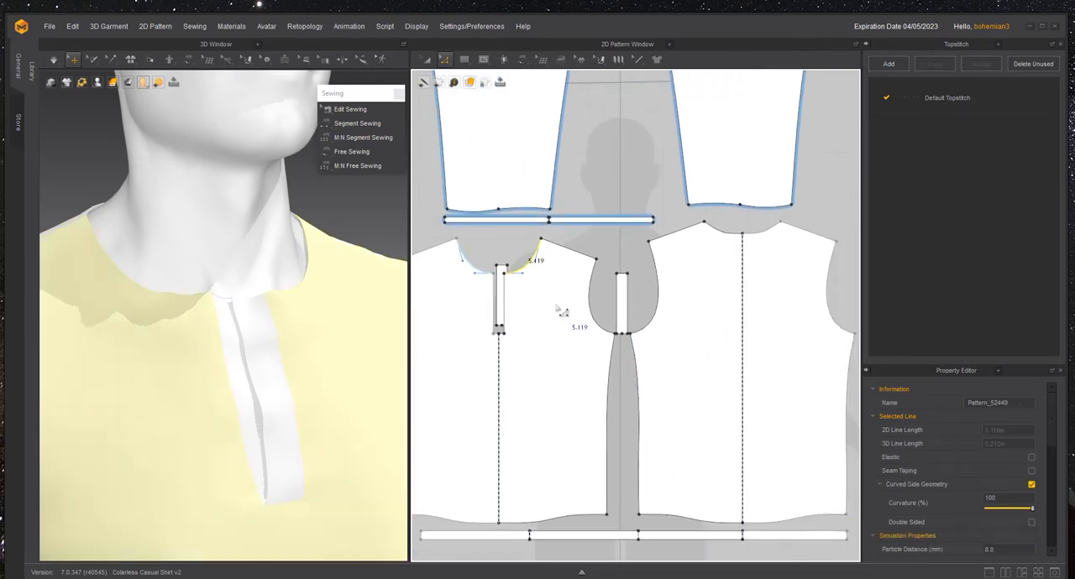
- Remove Linked Editing from the shirt's front and back body patterns
key("a")
left_click(529, 296)
right_click(528, 295)
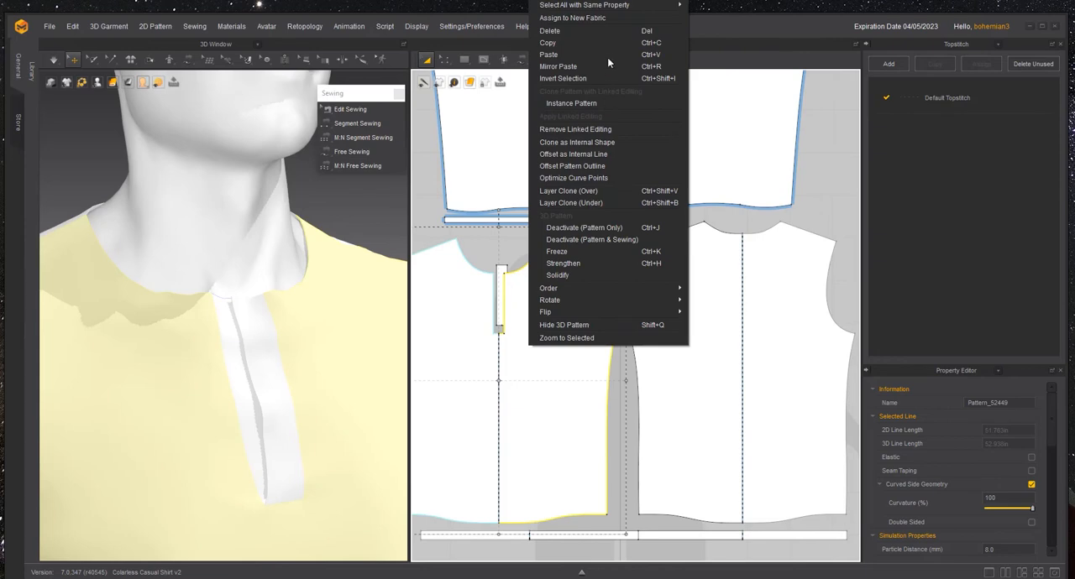
left_click(573, 129)
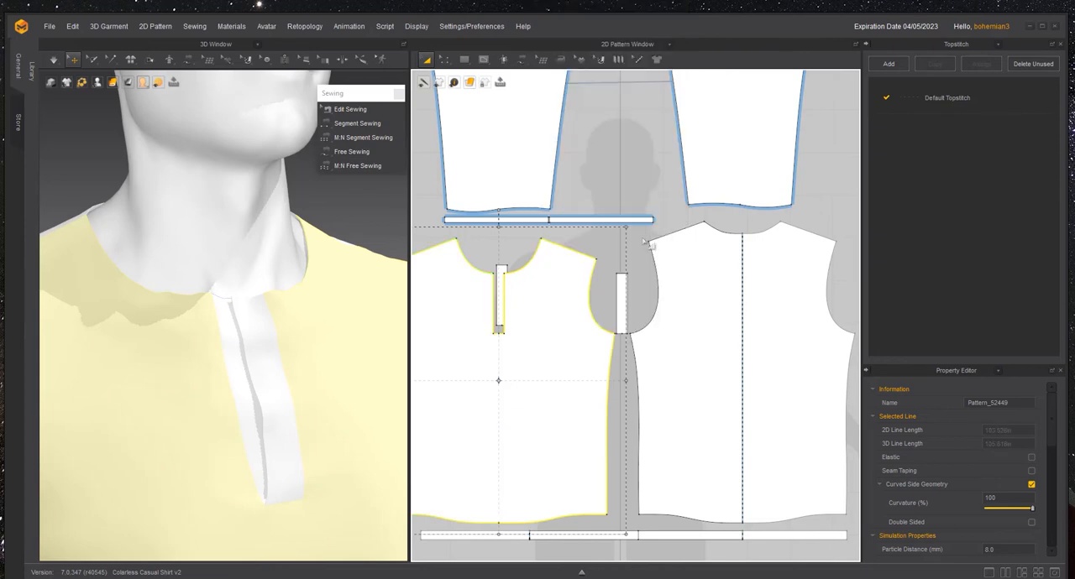
right_click(705, 306)
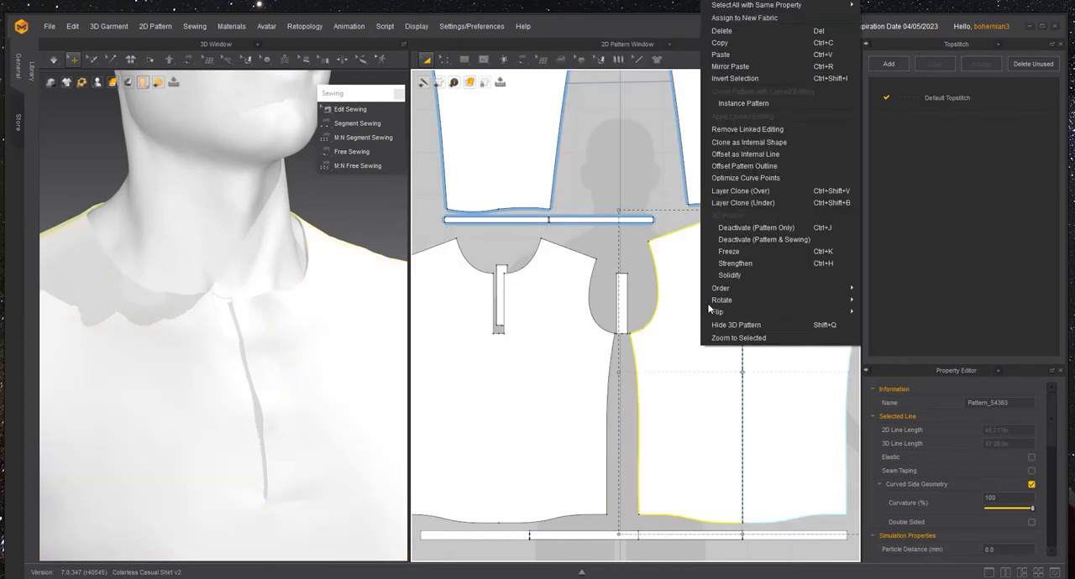
left_click(748, 130)
left_click(520, 250)
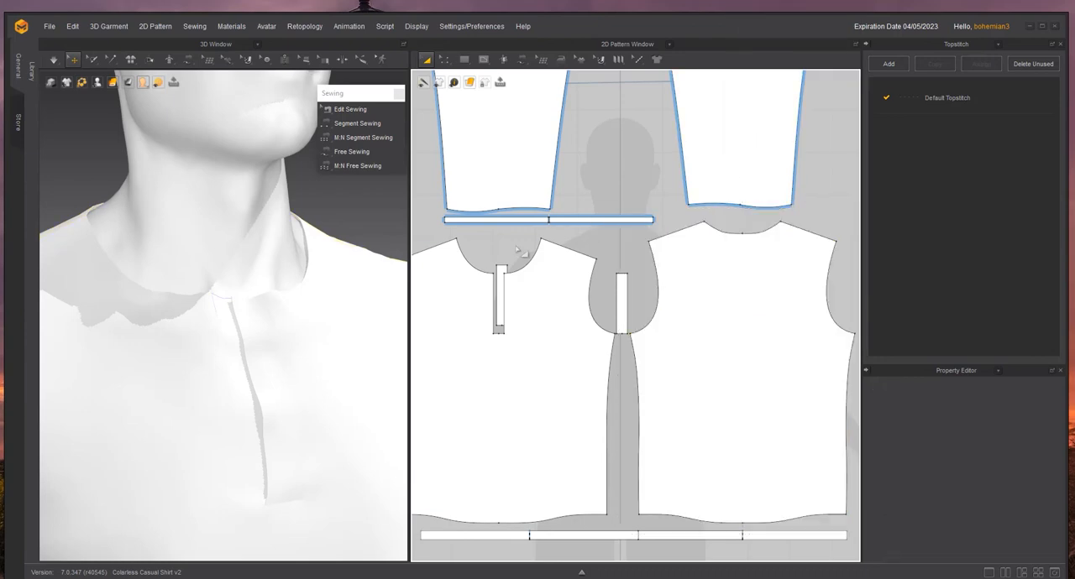
- Select both front neckline curves, both placket top edges and the back neckline with Edit Pattern to measure the collar length
key("z")
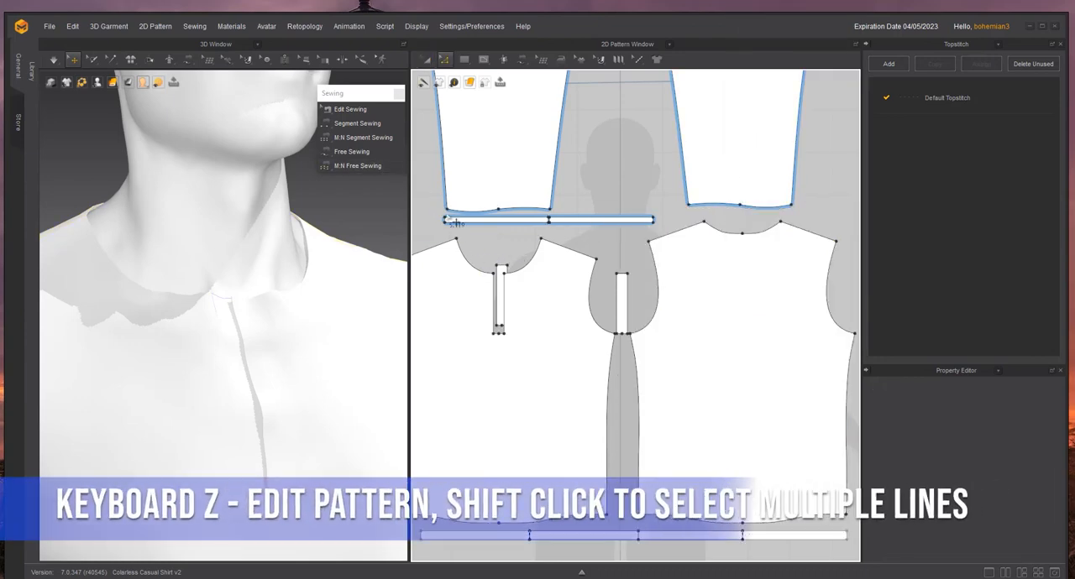
left_click(476, 267)
scroll(476, 267, "up", 2)
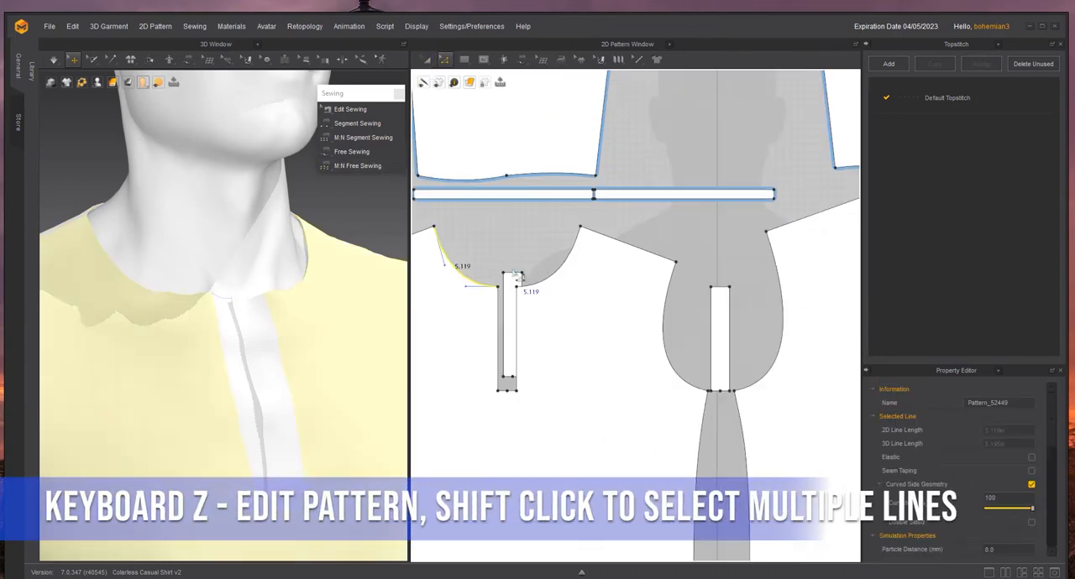
left_click(572, 276, "shift")
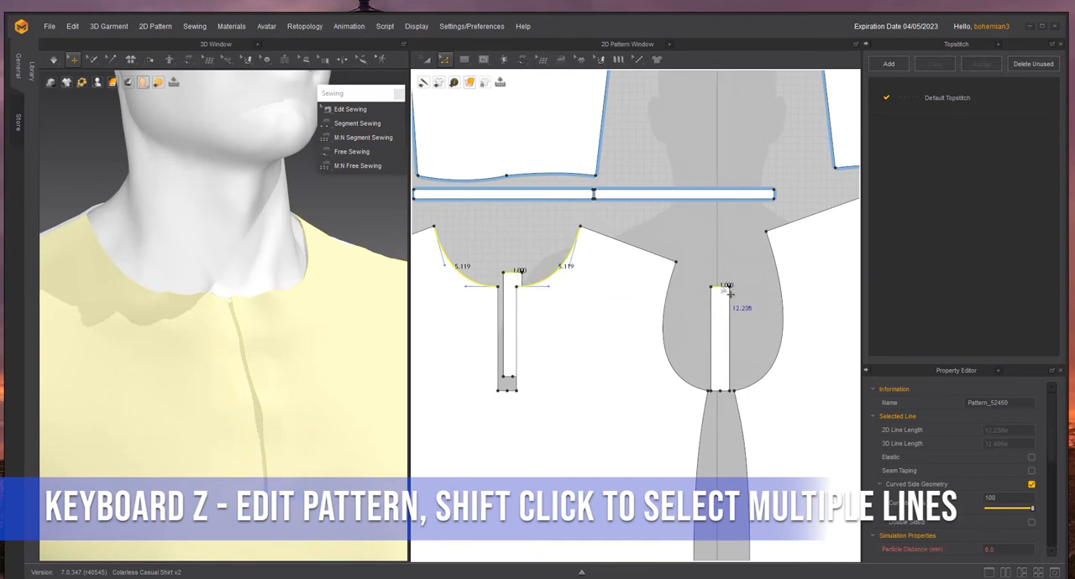
scroll(729, 291, "down", 3)
scroll(827, 289, "up", 3)
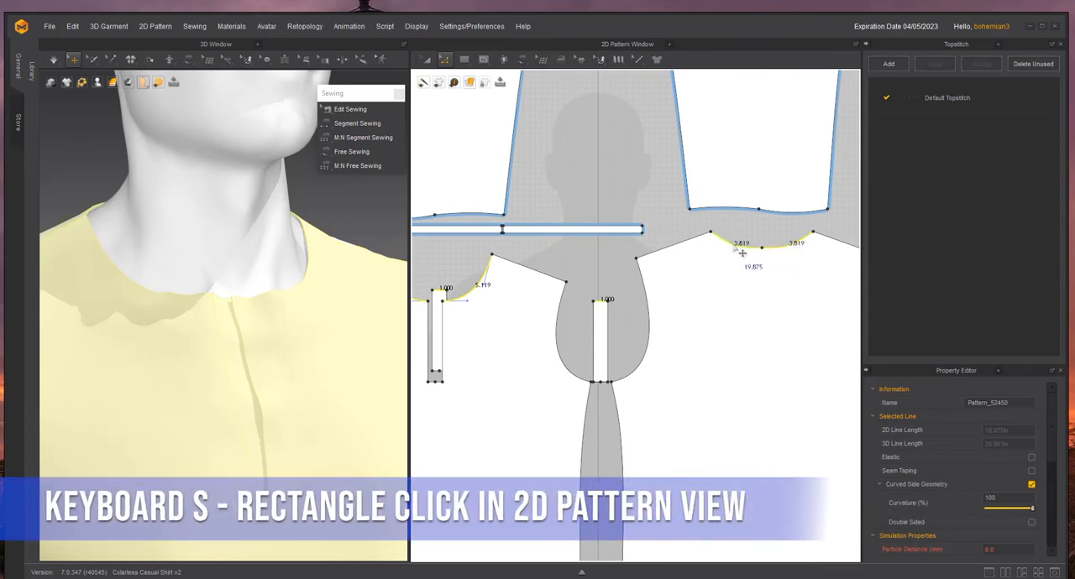
scroll(780, 346, "down", 4)
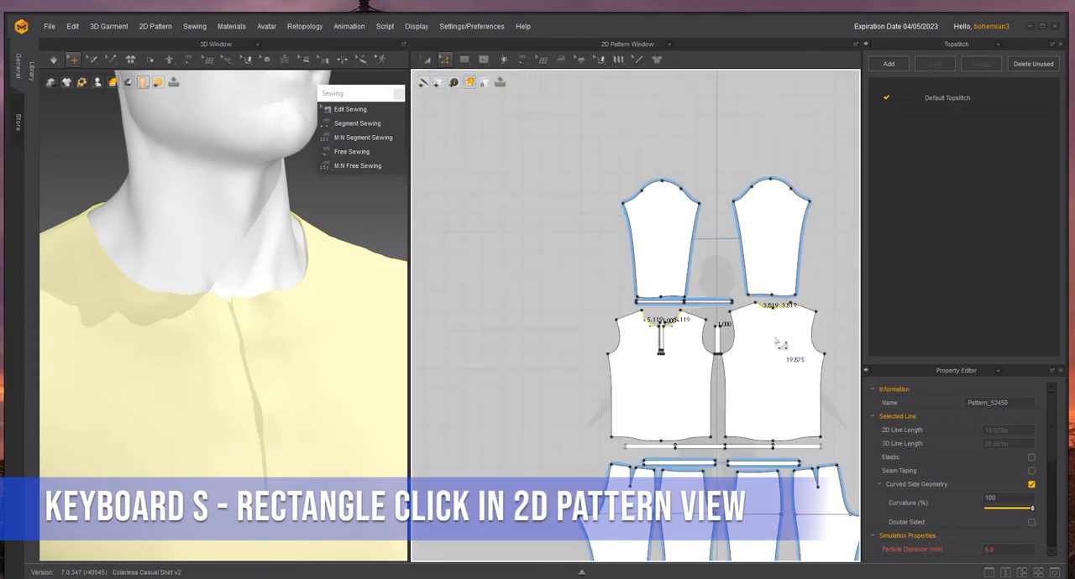
- Create a rectangle 19.875 in wide and 0.5 in high above the front body as the collar band
scroll(685, 291, "up", 3)
key("s")
left_click(619, 323)
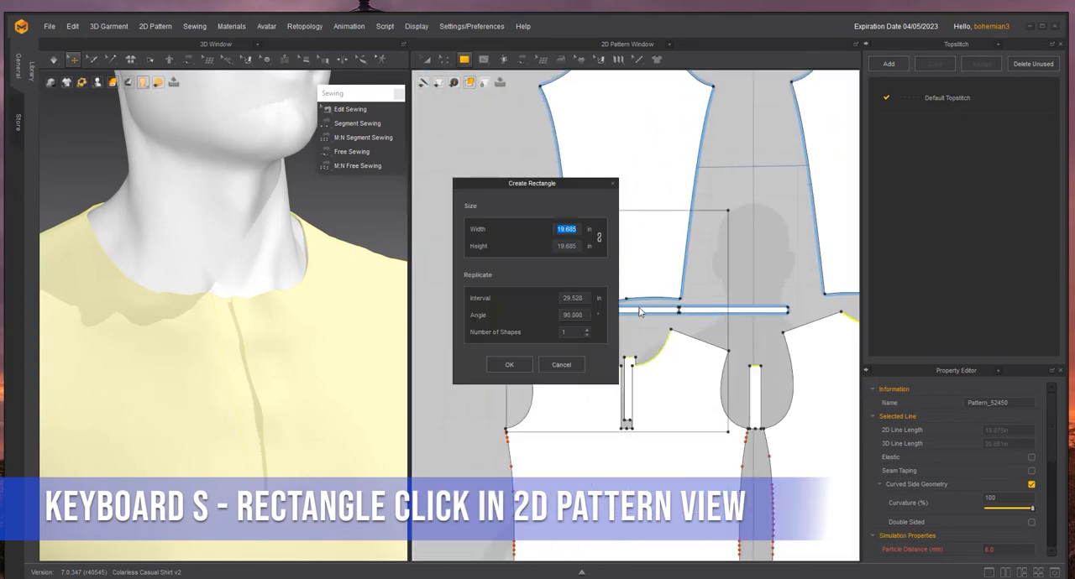
type("19.87")
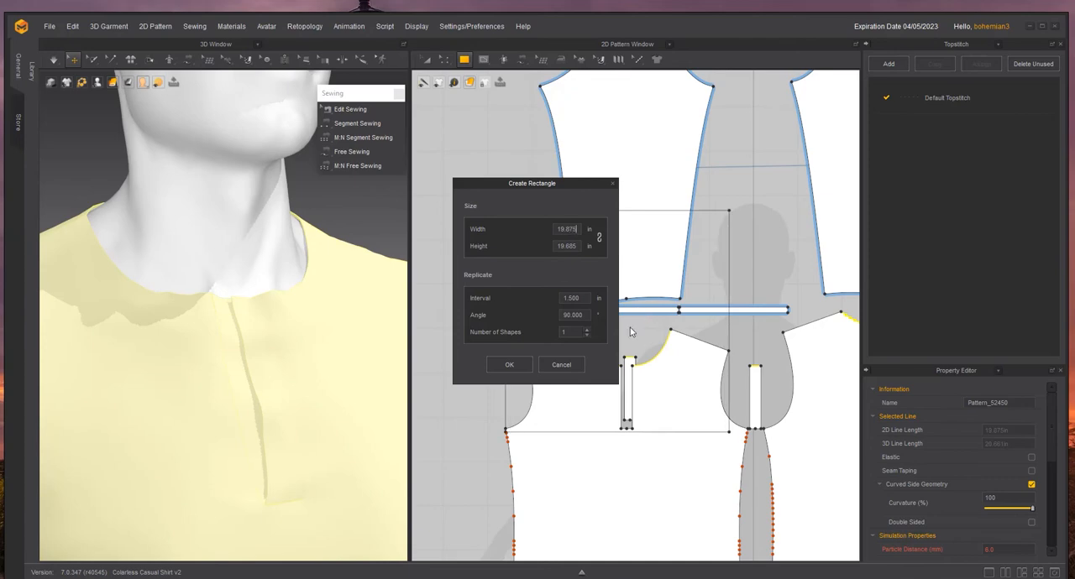
type("5")
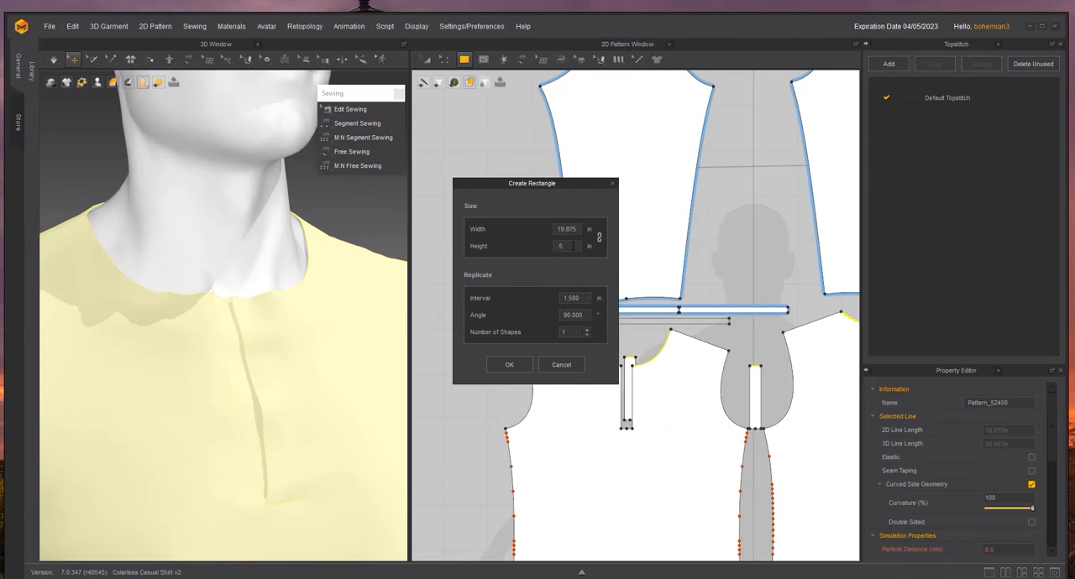
left_click(509, 364)
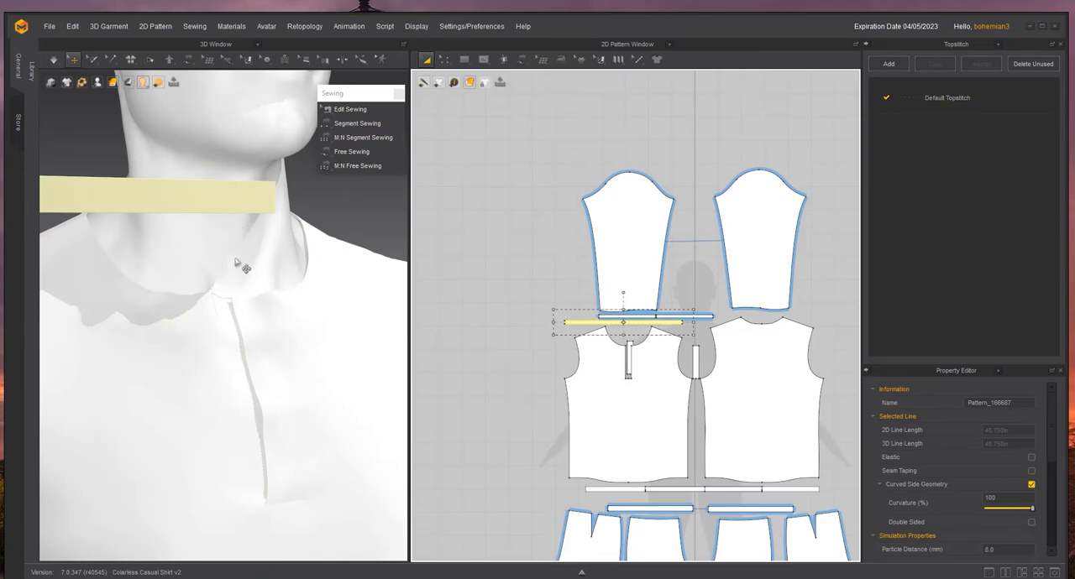
- Set the collar band's particle distance to 5 mm and its additional rendering thickness to 2 mm
scroll(596, 315, "up", 3)
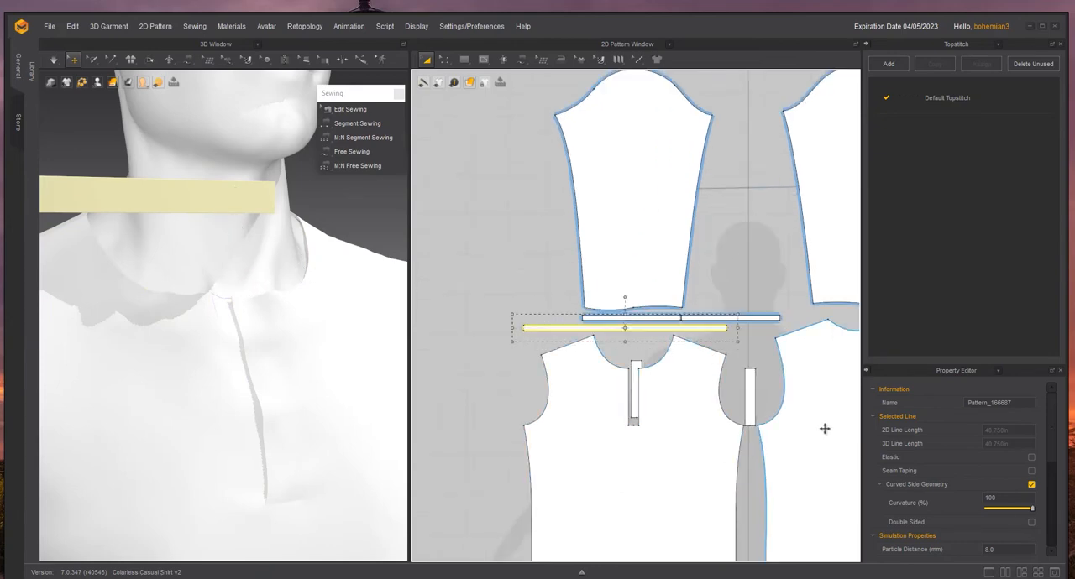
scroll(943, 497, "down", 3)
left_click(1009, 448)
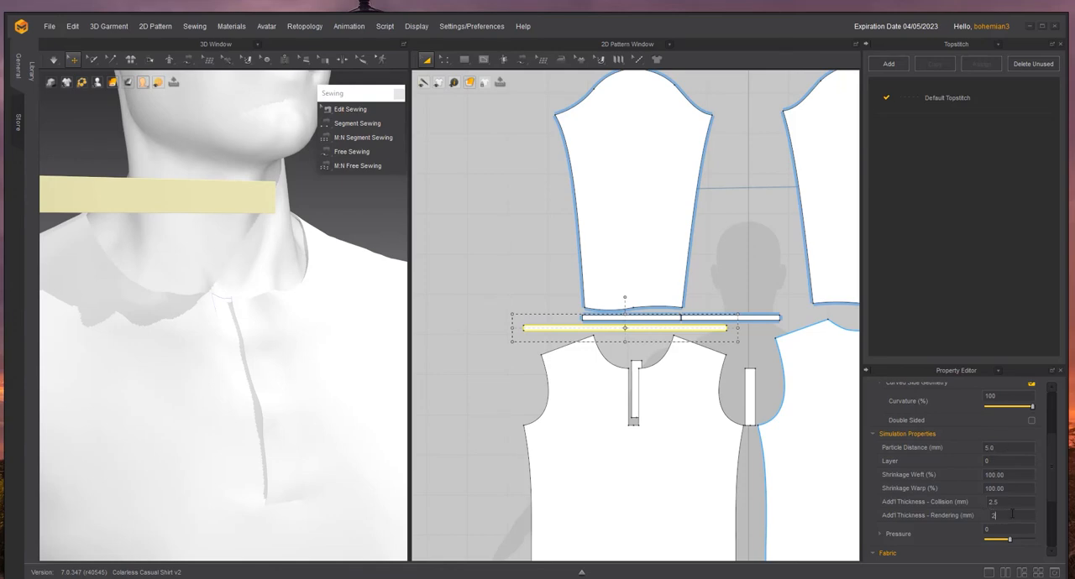
left_click(1012, 515)
type("2")
key("Return")
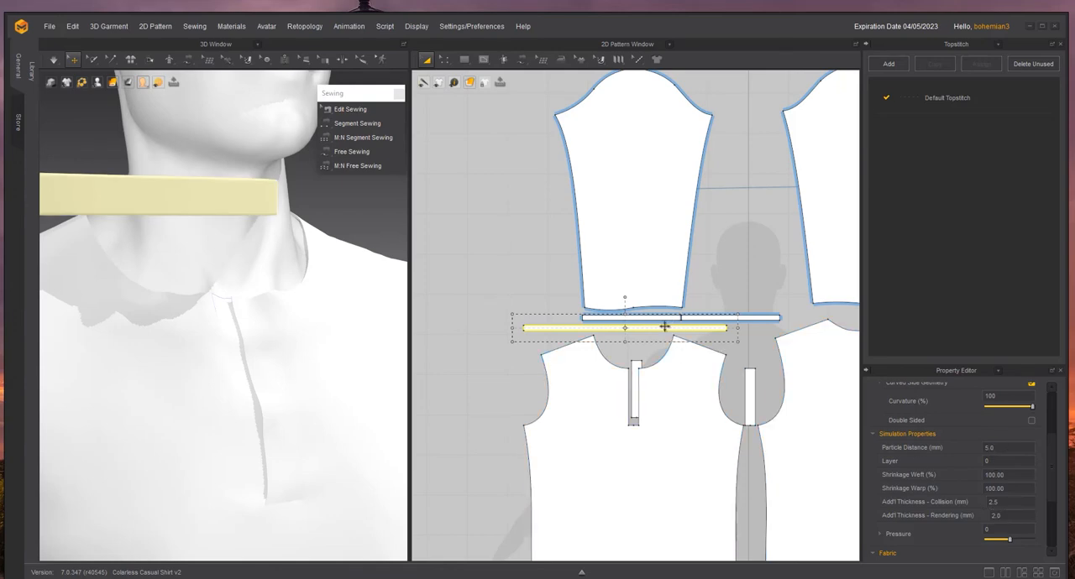
- Define the full lower edge of the collar band as the first side of a Free Sewing seam
left_click(351, 152)
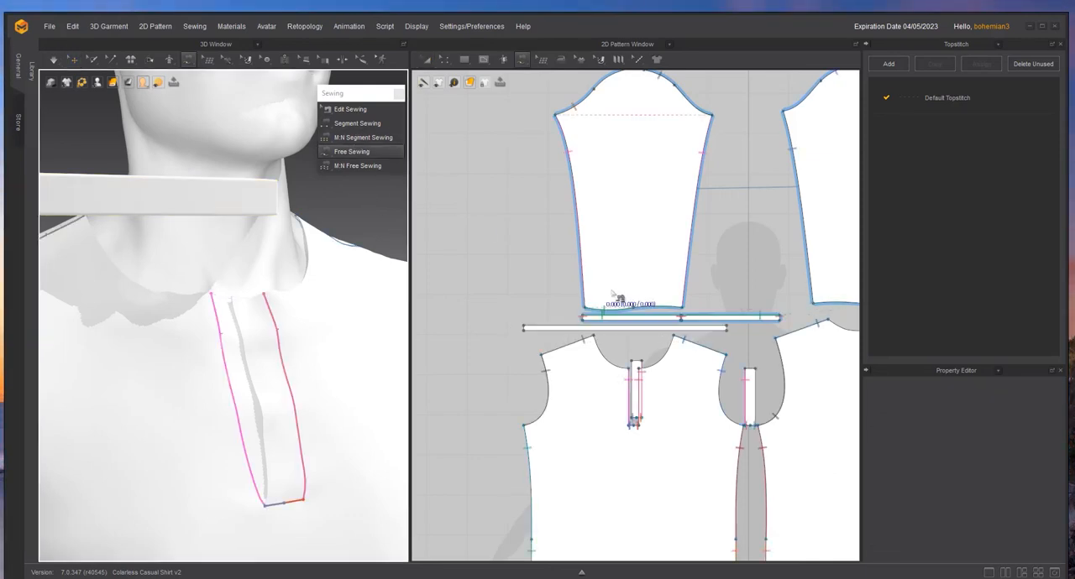
left_click(524, 332)
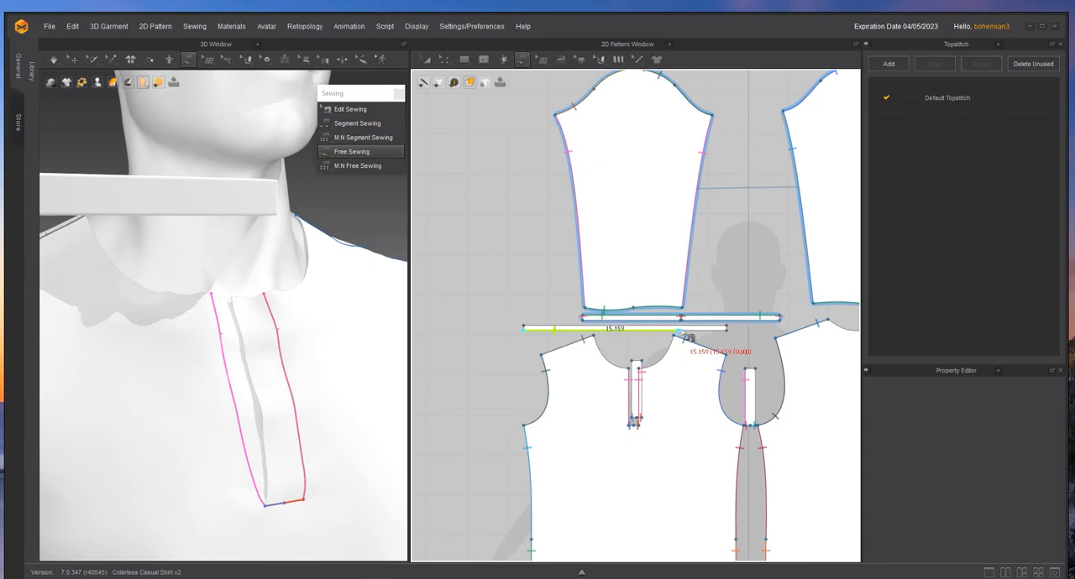
left_click(724, 335)
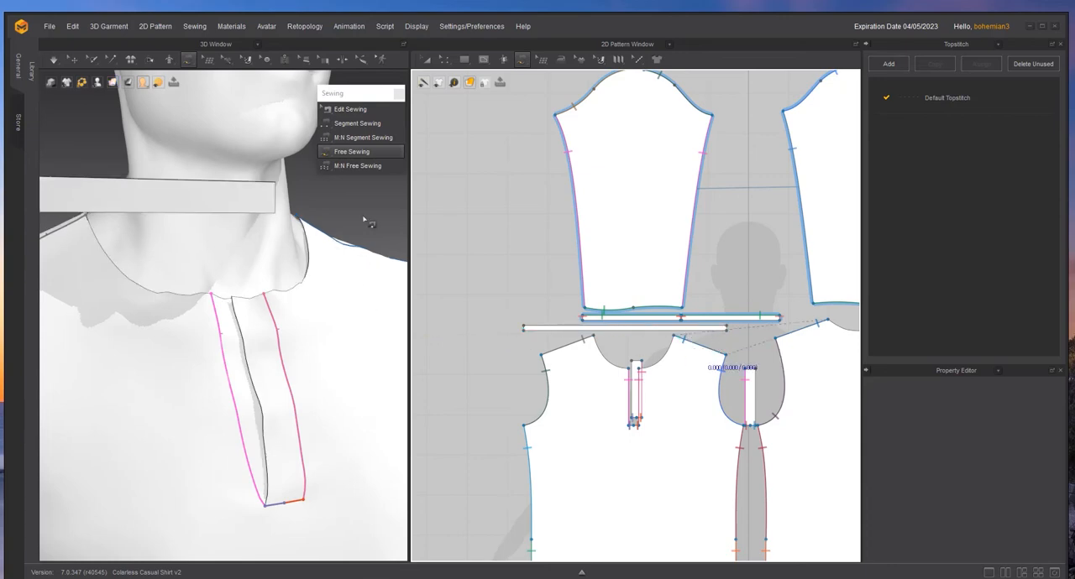
left_click(525, 330)
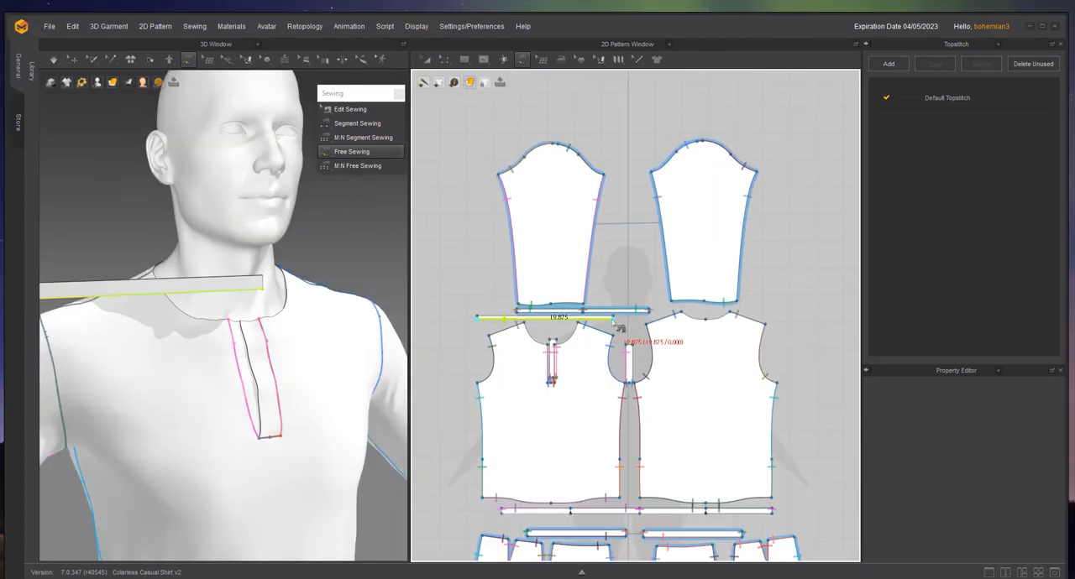
left_click(618, 328)
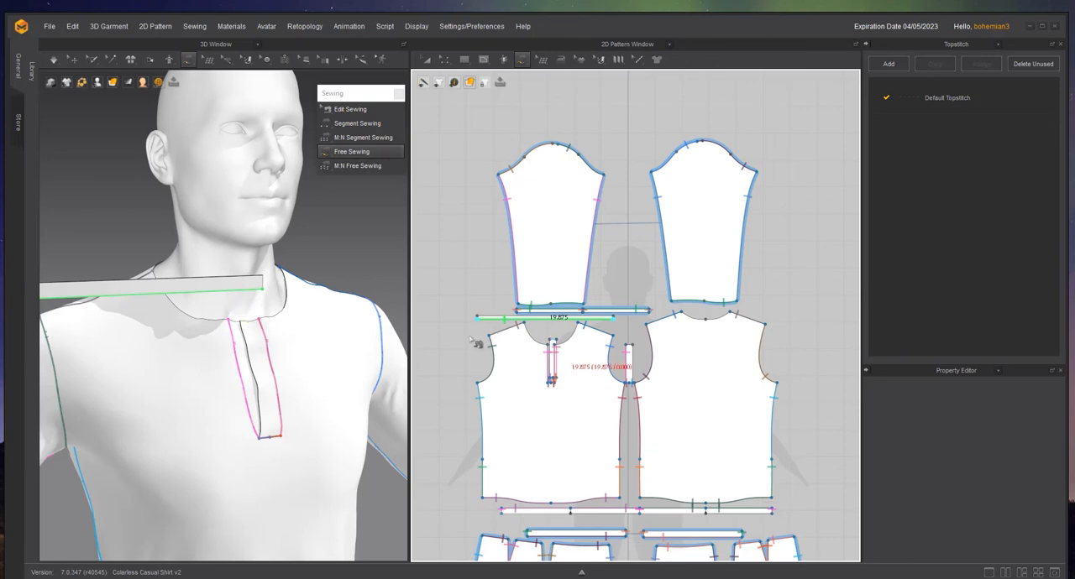
- Add the attached placket strip's top edge, the adjoining front neckline curve and the back neckline to the collar seam's second side
scroll(510, 329, "up", 4)
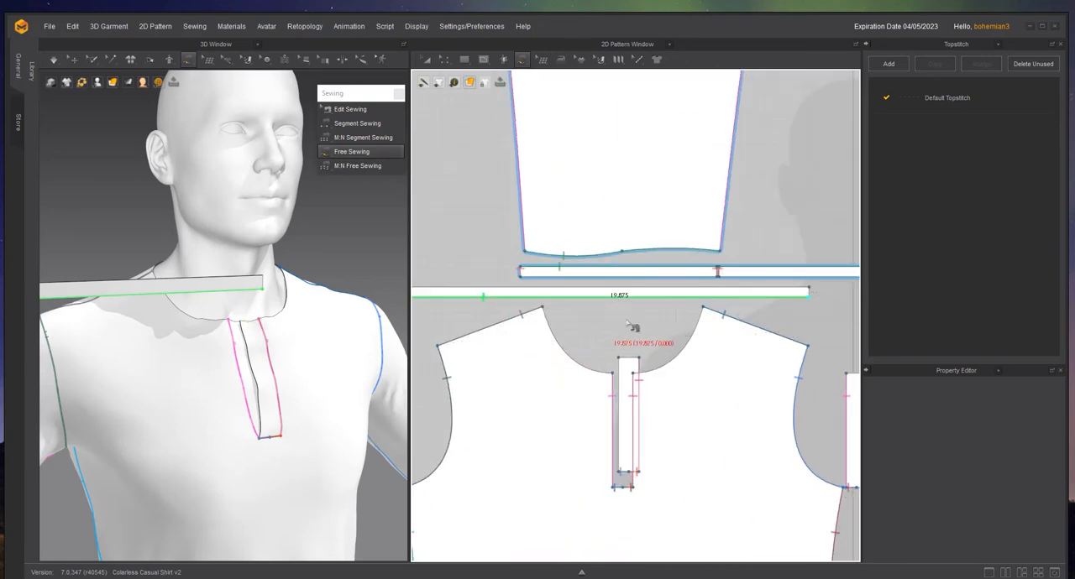
left_click(640, 362)
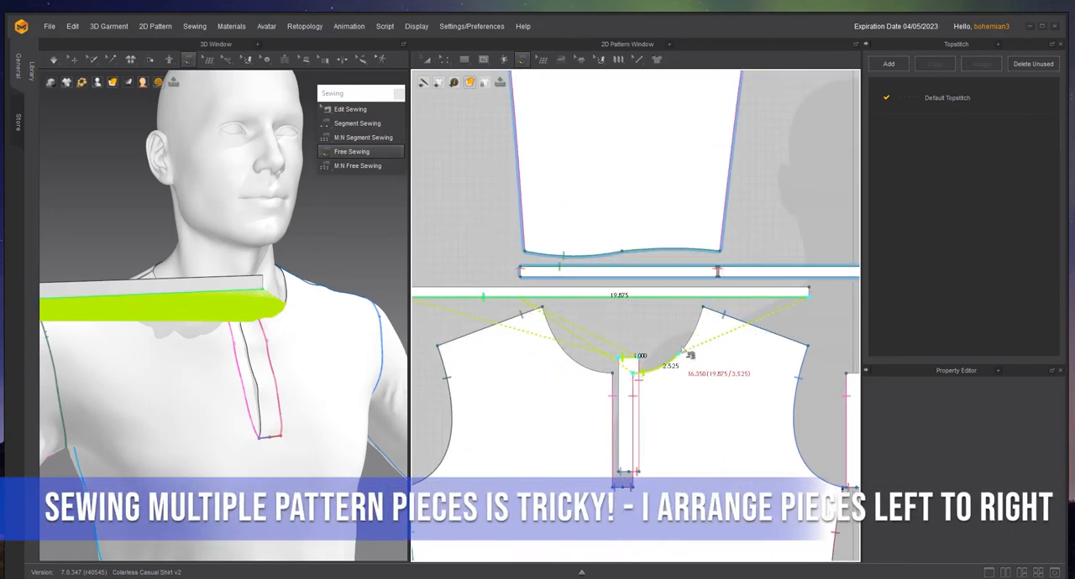
scroll(704, 303, "down", 4)
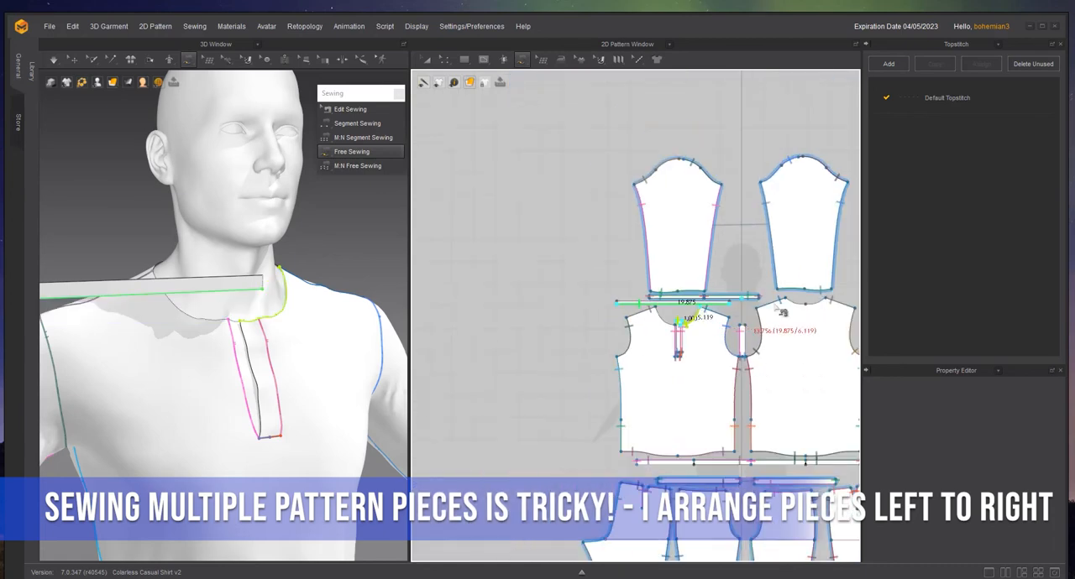
scroll(798, 313, "up", 4)
scroll(808, 319, "up", 2)
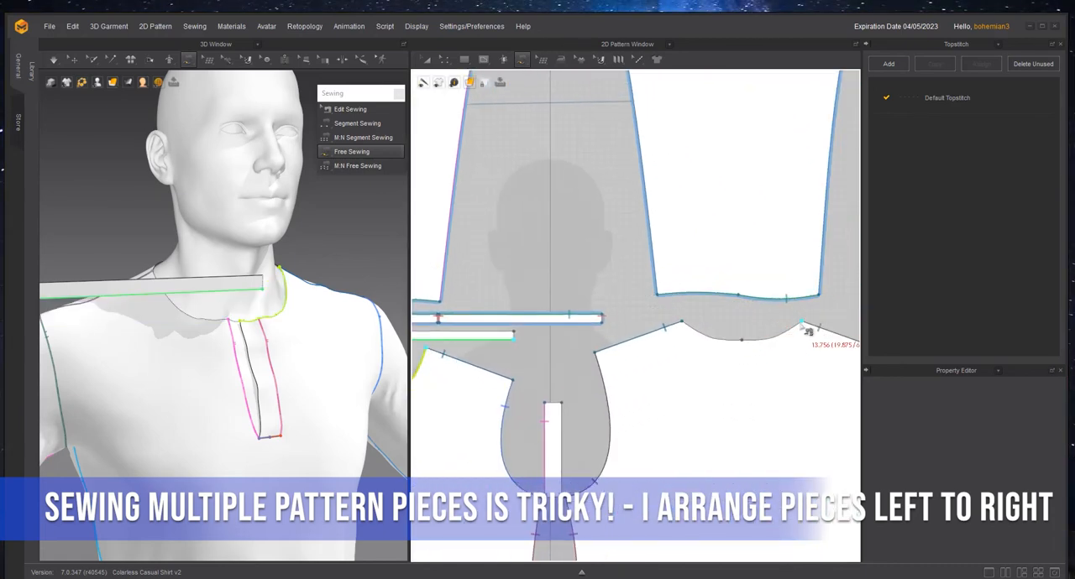
left_click(702, 334)
left_click(802, 323)
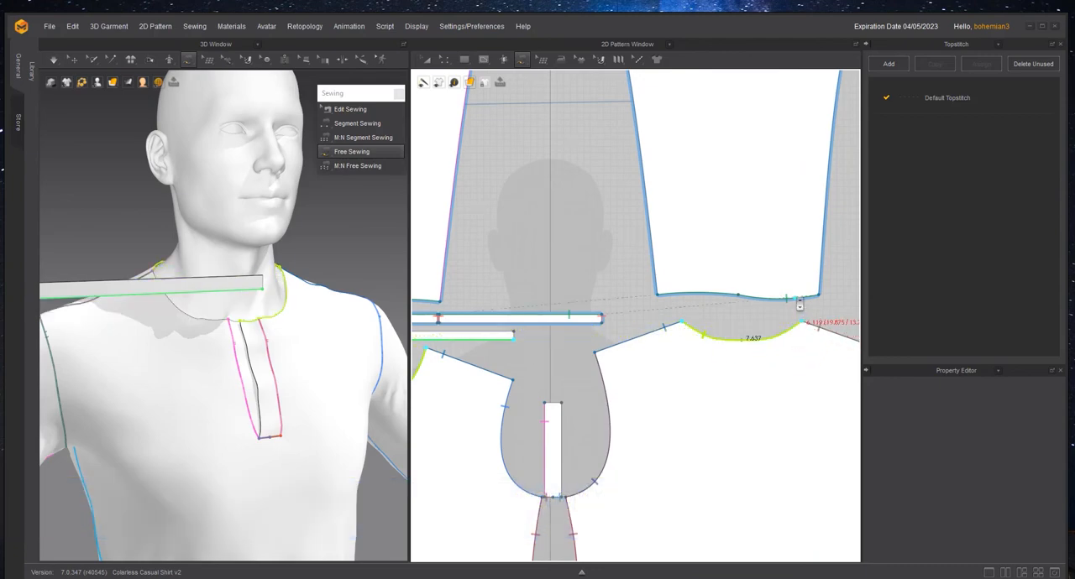
- Add the other front neckline curve and the separate placket strip's top edge to complete the collar band seam
scroll(799, 302, "down", 5)
scroll(690, 309, "up", 6)
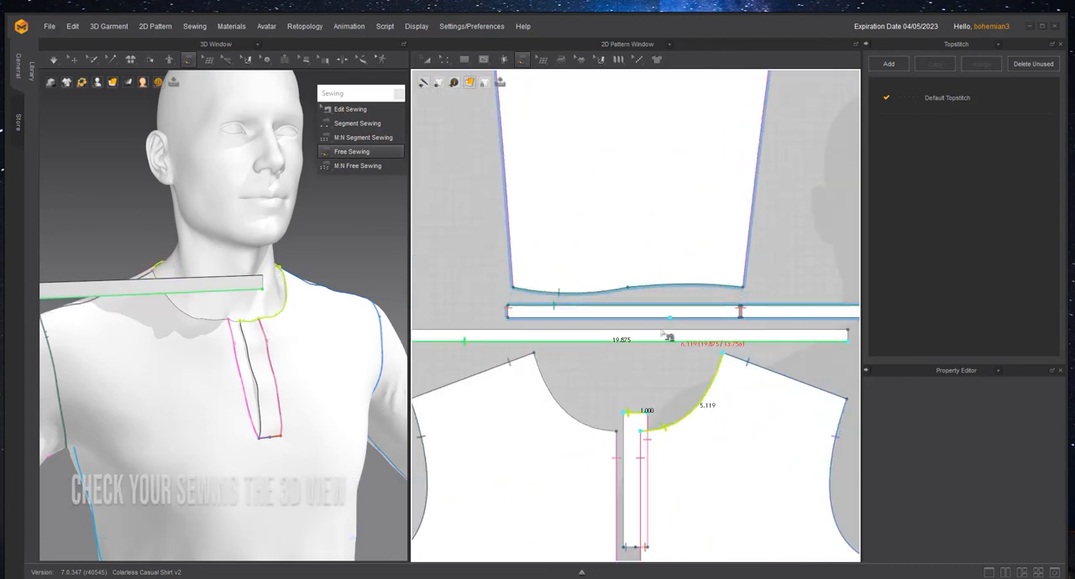
left_click(534, 353)
left_click(616, 432)
scroll(771, 409, "down", 3)
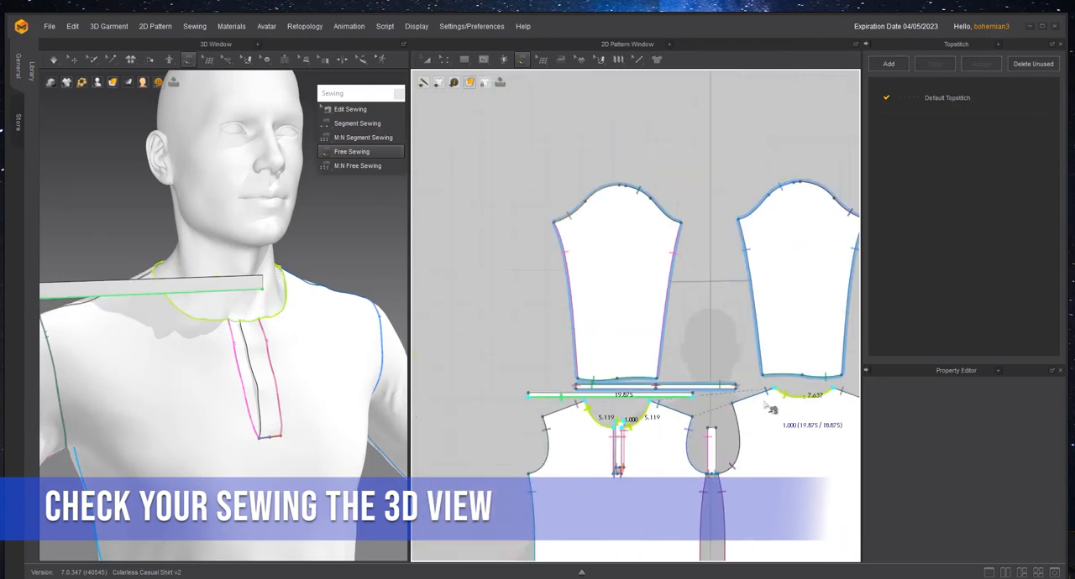
scroll(777, 412, "up", 6)
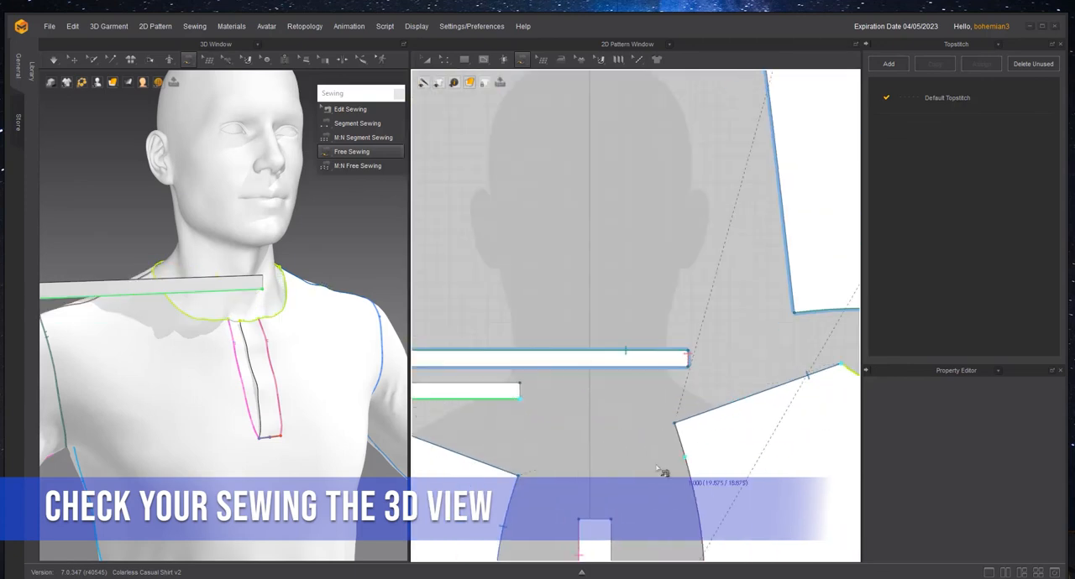
left_click(611, 520)
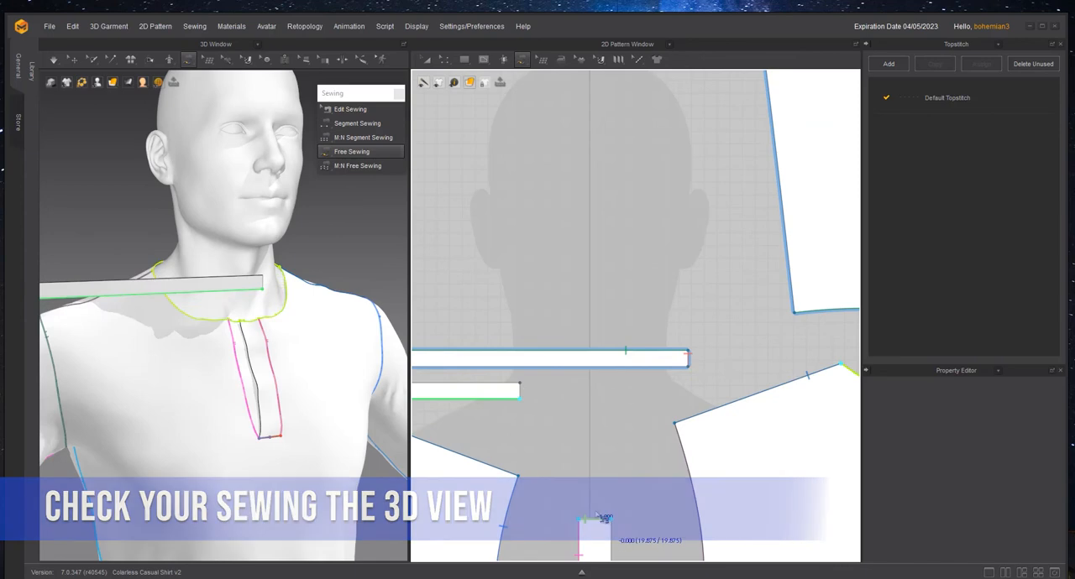
left_click(292, 270)
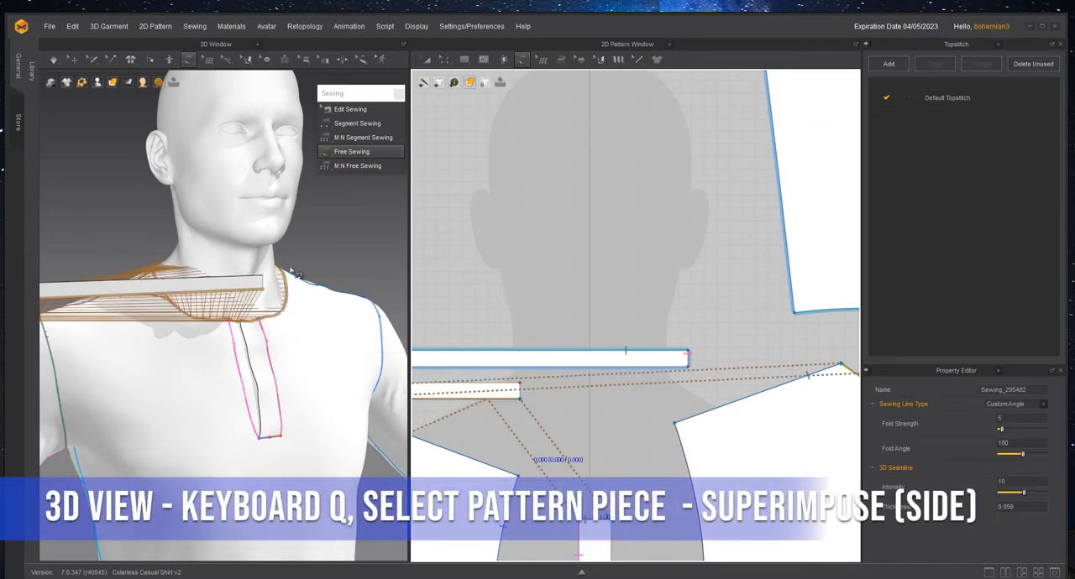
- Place the collar band around the neckline in 3D with Superimpose (Side)
key("q")
left_click(252, 290)
right_click(248, 286)
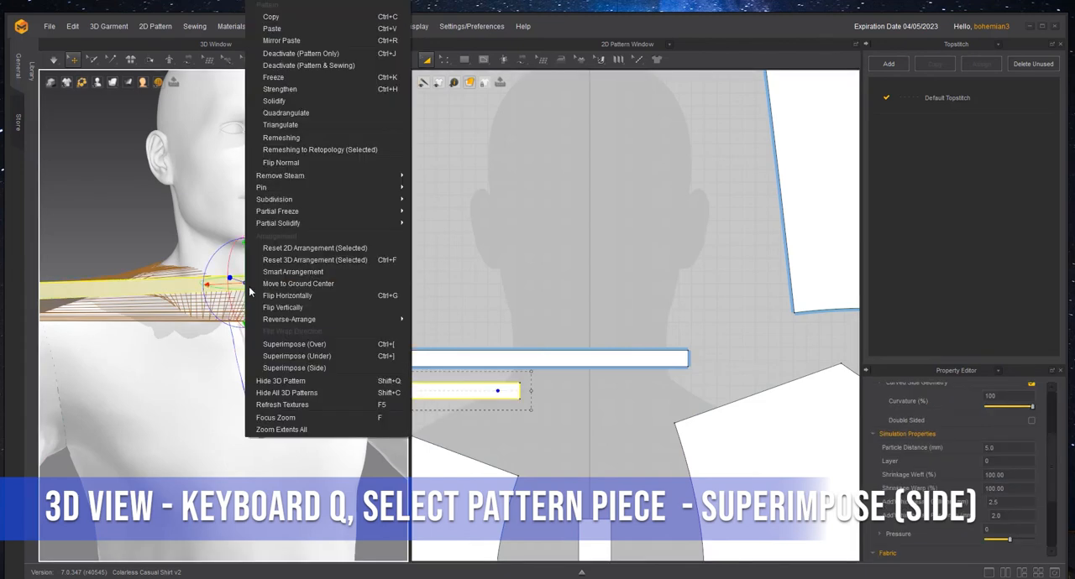
left_click(314, 368)
scroll(266, 326, "up", 5)
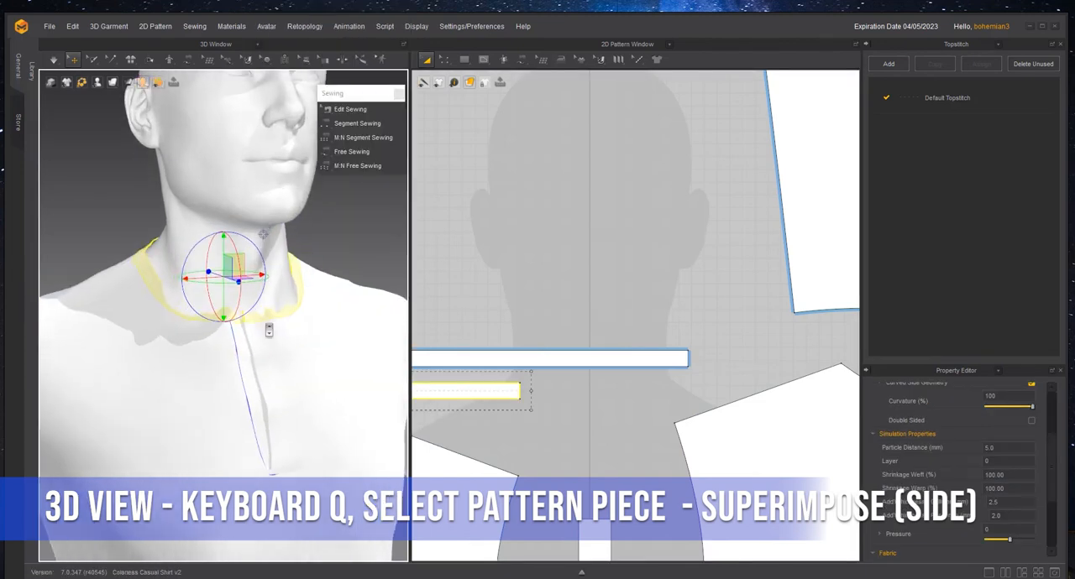
- Simulate the garment to settle the collar band on the neckline and inspect it around the neck
right_click_drag(300, 314, 304, 317)
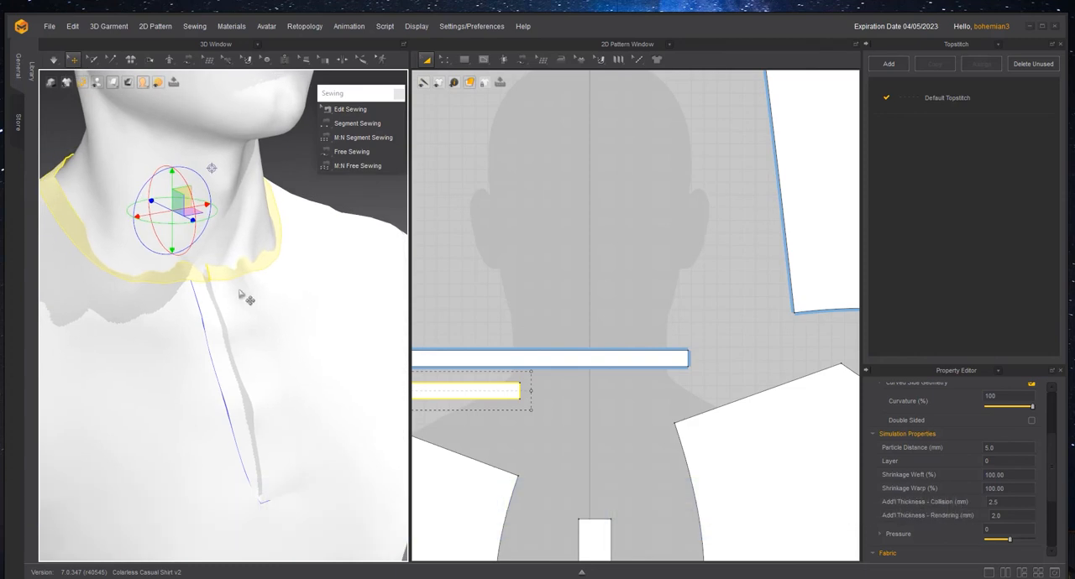
key("space")
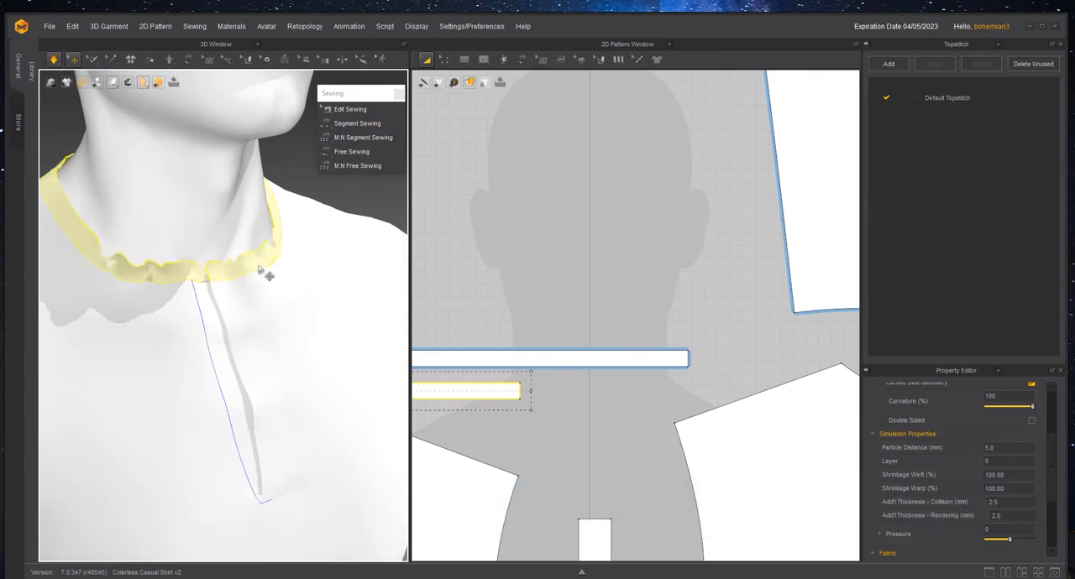
scroll(259, 270, "down", 2)
left_click_drag(258, 268, 300, 243)
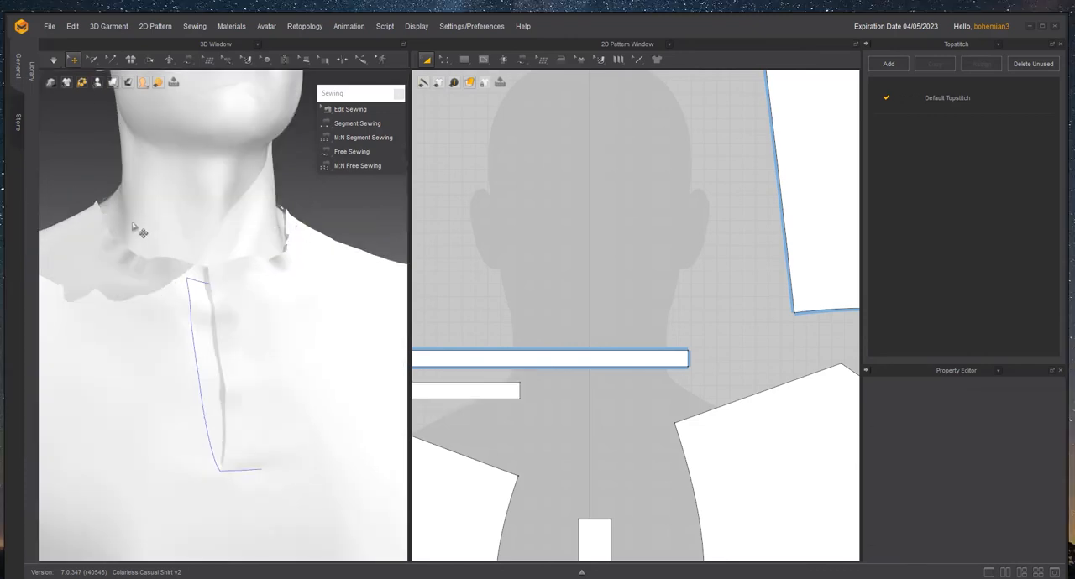
right_click_drag(133, 226, 146, 226)
scroll(638, 332, "down", 6)
scroll(517, 359, "up", 2)
- Examine the collar band's long edges in the 2D pattern and its fit around the neck in 3D
key("z")
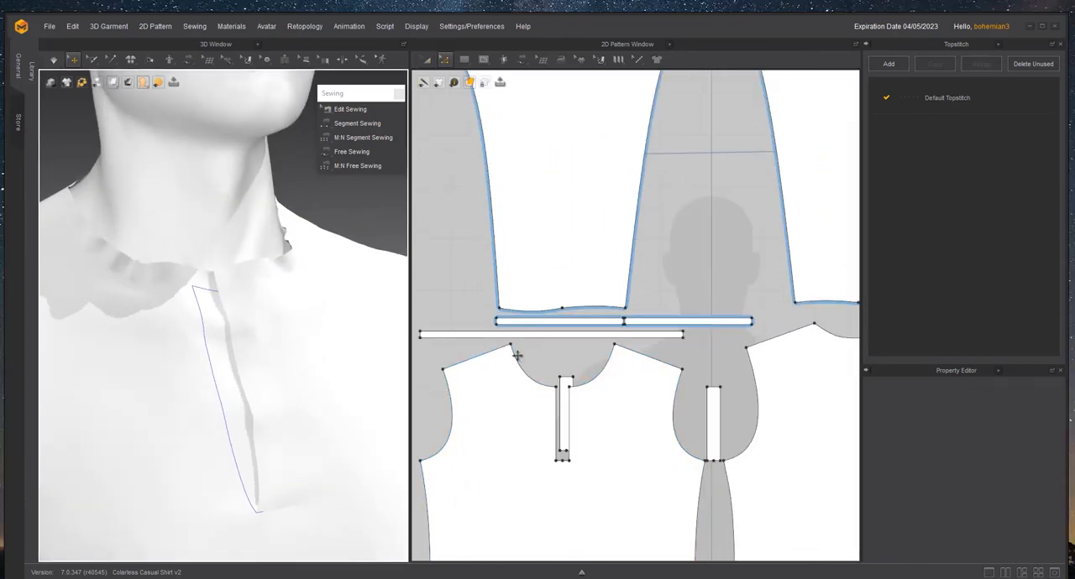
left_click(531, 344)
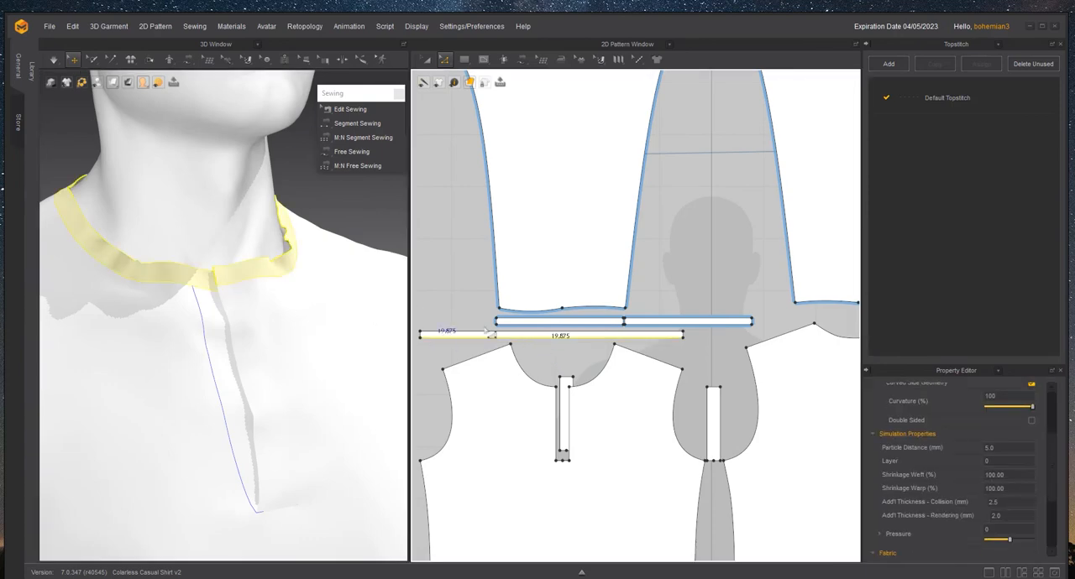
scroll(537, 344, "up", 3)
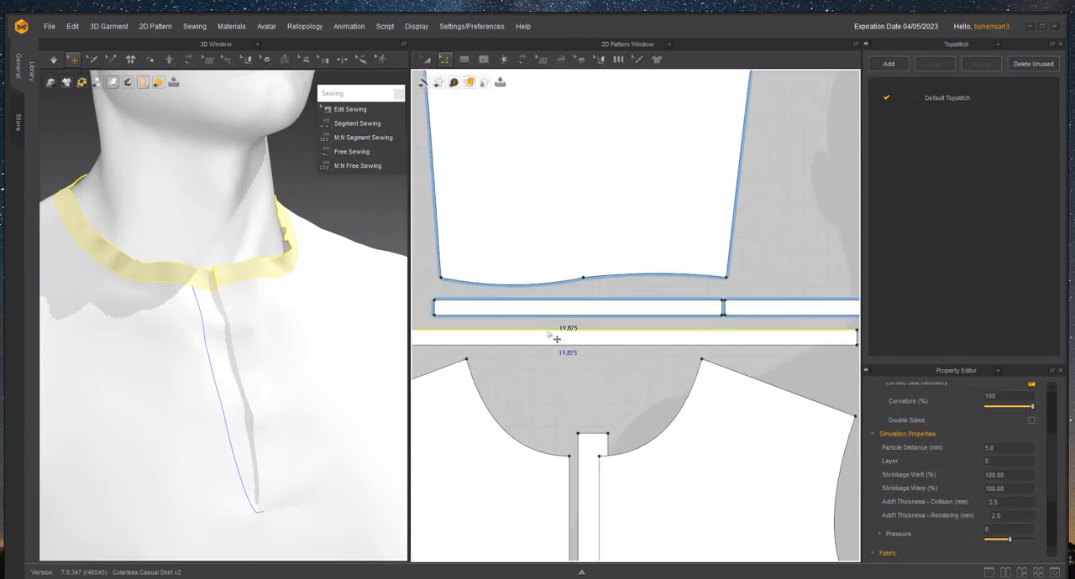
left_click(329, 208)
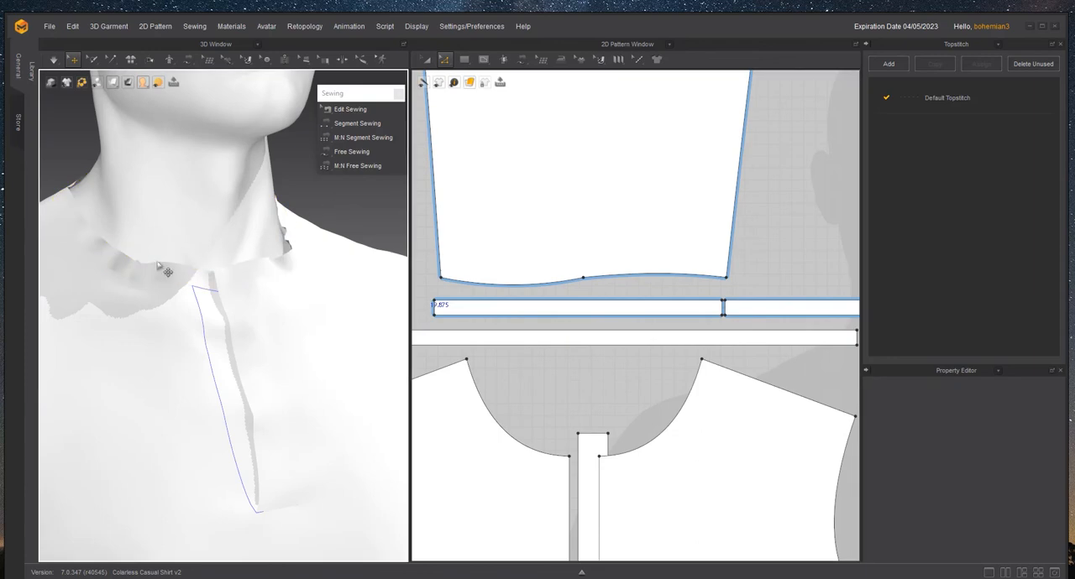
right_click_drag(299, 254, 281, 266)
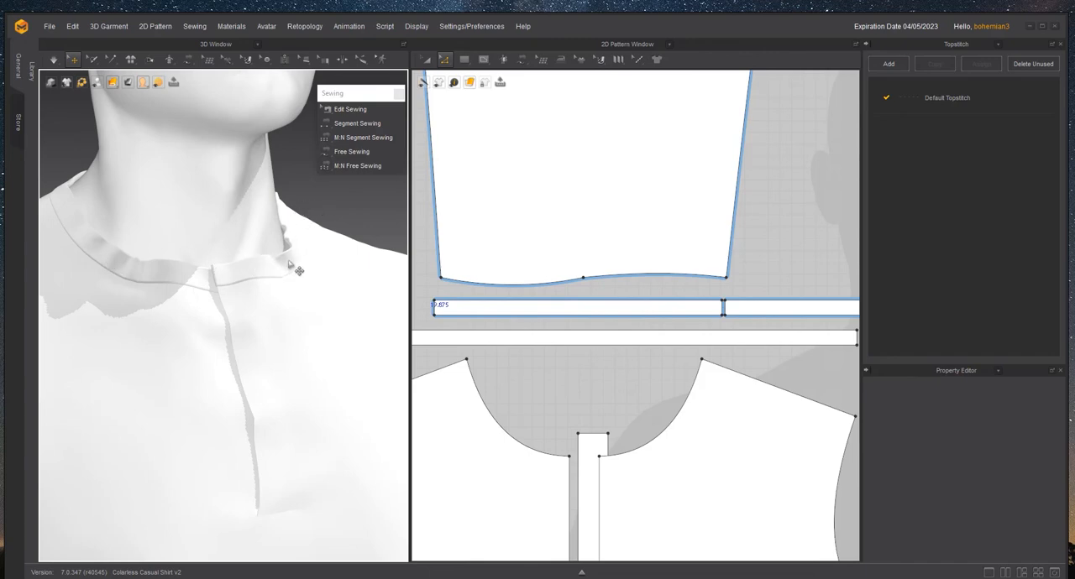
mouse_move(262, 269)
right_mouse_down()
mouse_move(252, 254)
mouse_move(216, 252)
mouse_move(262, 256)
right_mouse_up()
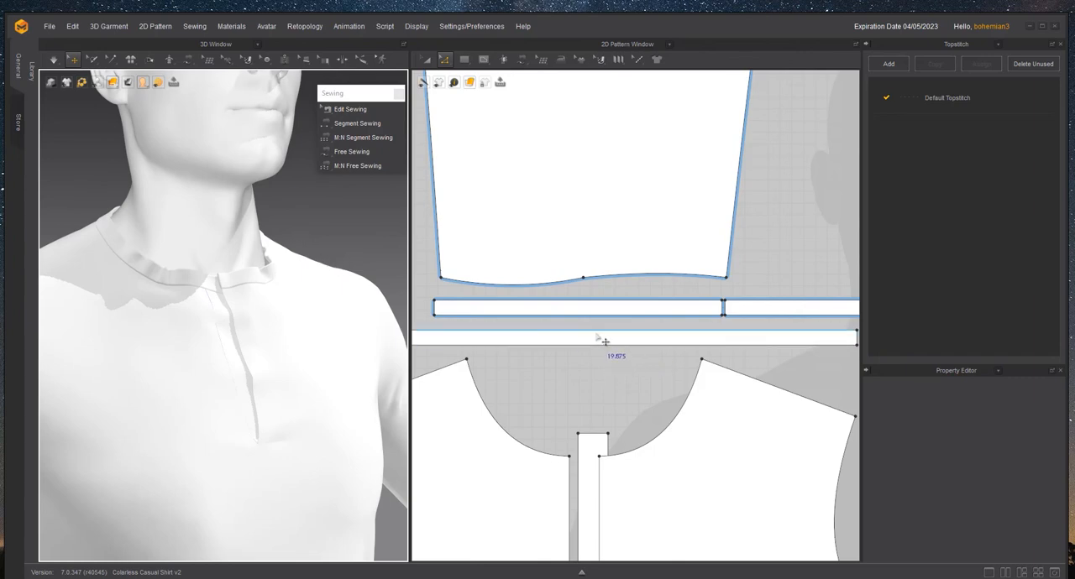
scroll(273, 271, "up", 2)
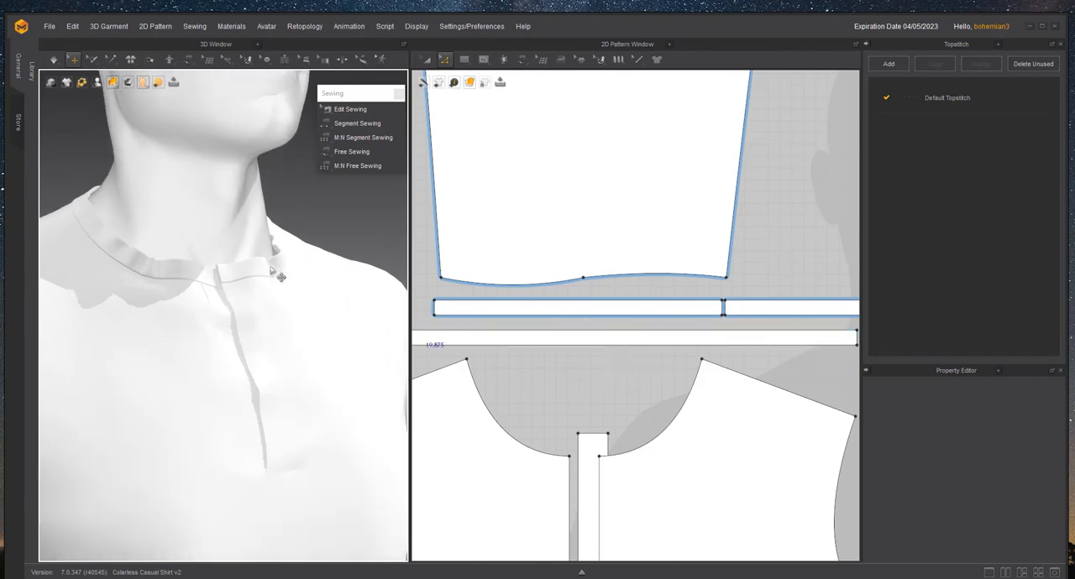
- Enable Elastic on the collar band's upper long edge and adjust its ratio
left_click(567, 337)
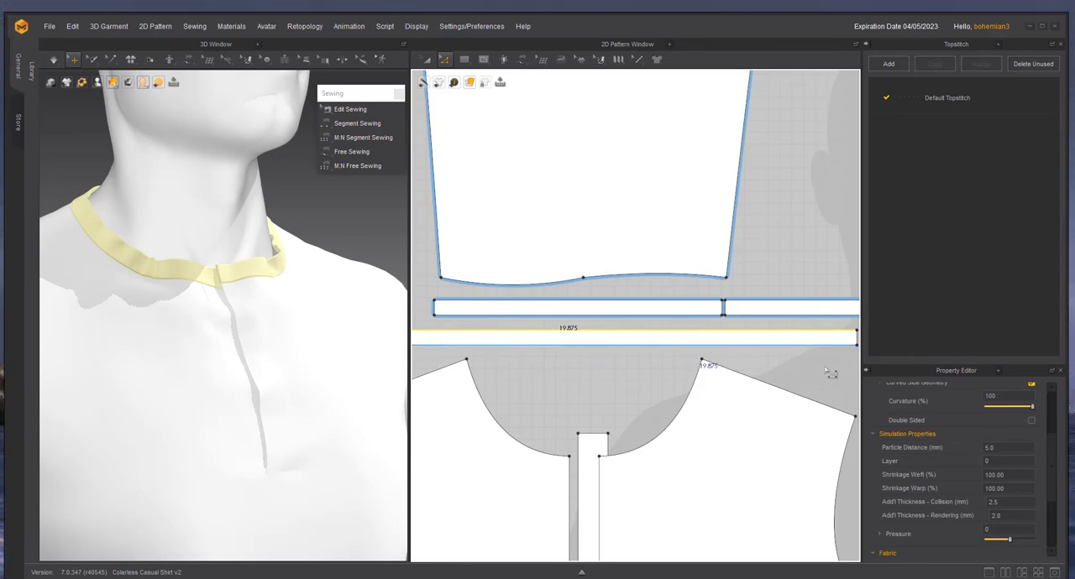
scroll(1024, 435, "up", 2)
scroll(1023, 431, "up", 1)
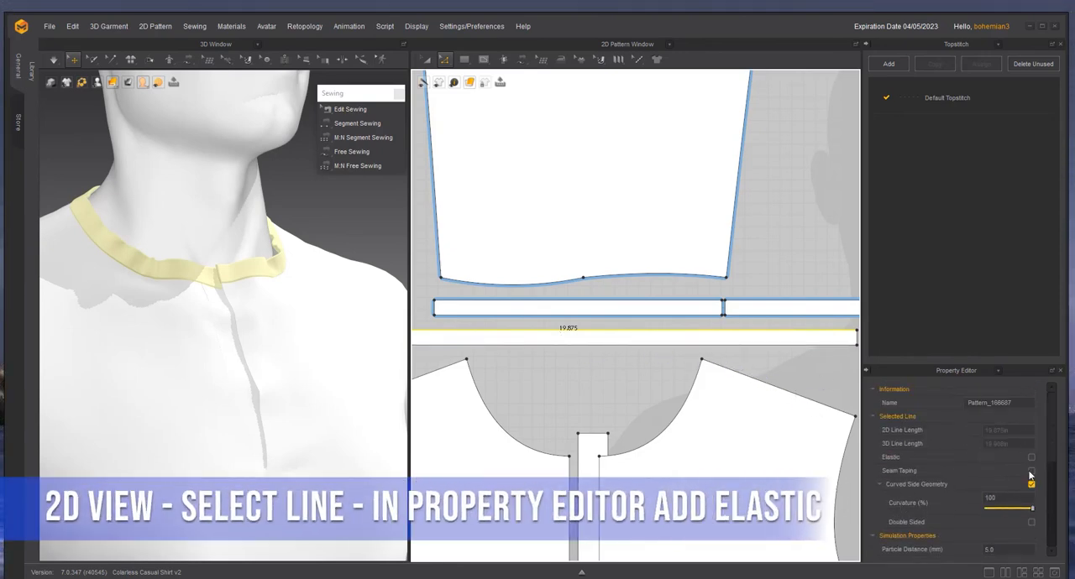
scroll(1030, 482, "down", 2)
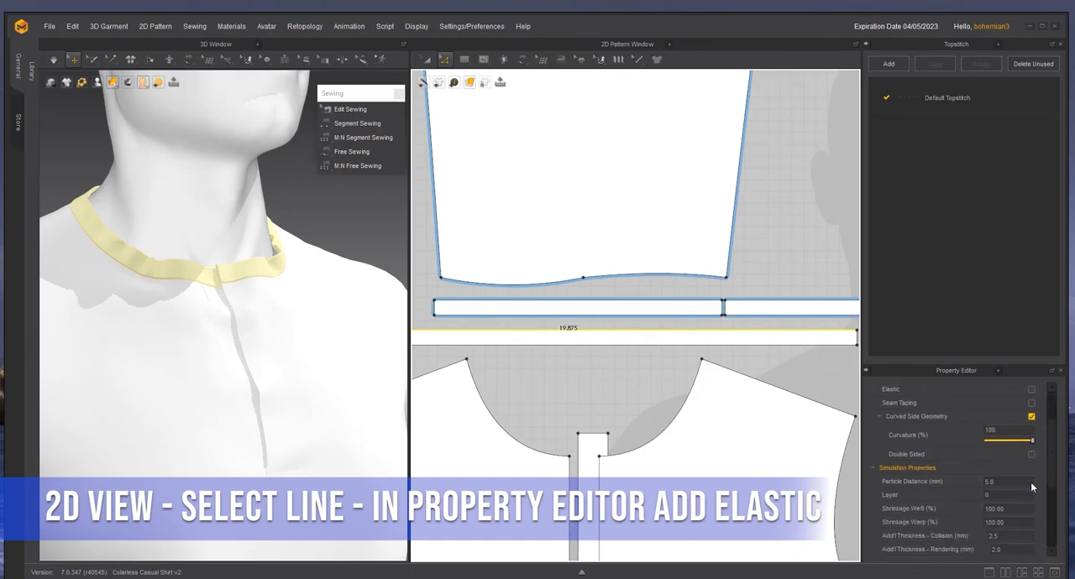
scroll(1031, 482, "up", 2)
left_click(1031, 458)
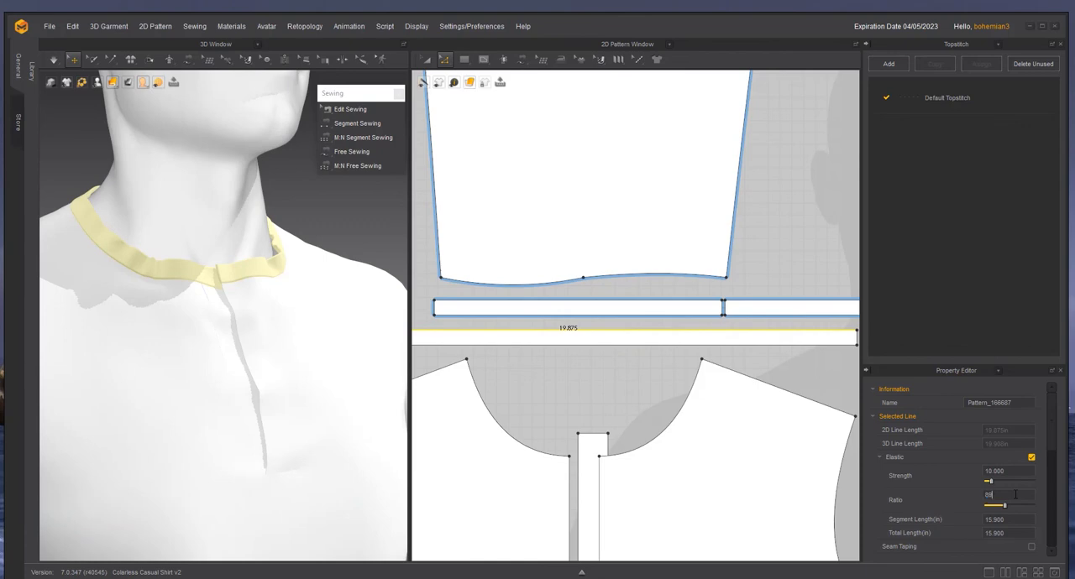
- Simulate the garment with the elastic edge and tug the collar band at the front opening to settle it
left_click(348, 230)
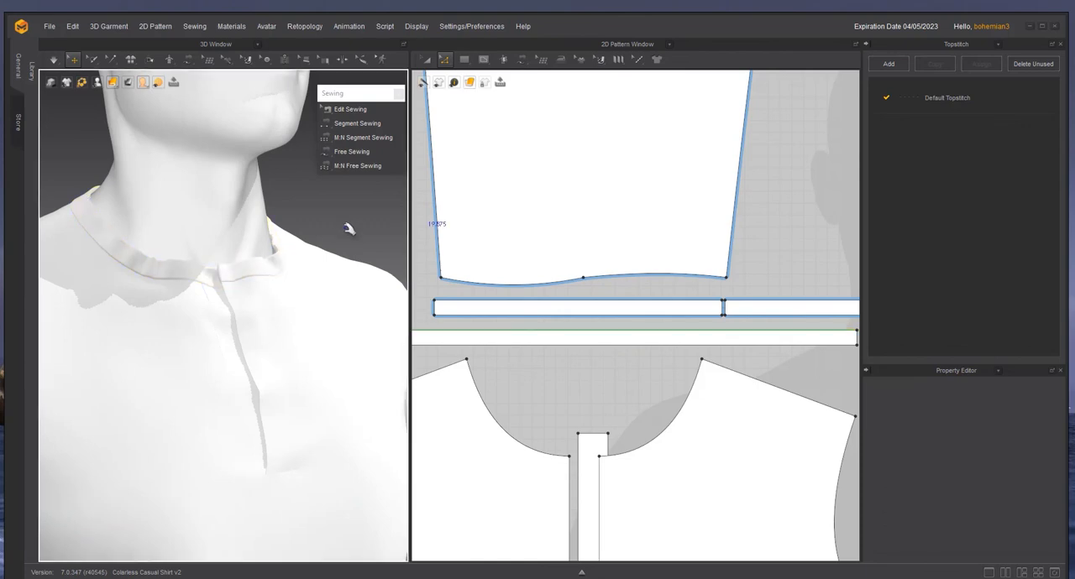
left_click(215, 276)
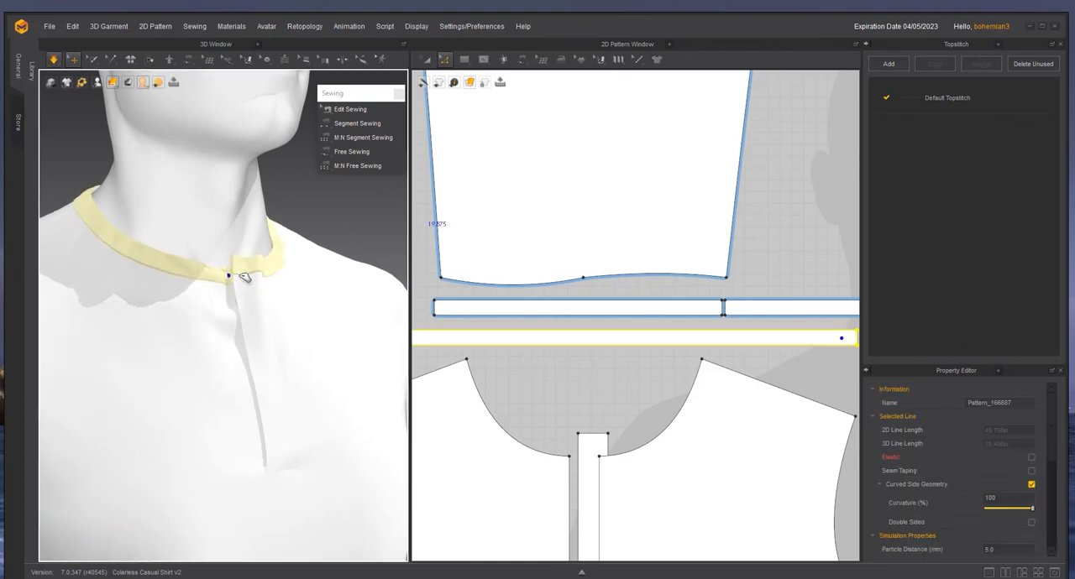
left_click(313, 233)
scroll(319, 233, "down", 5)
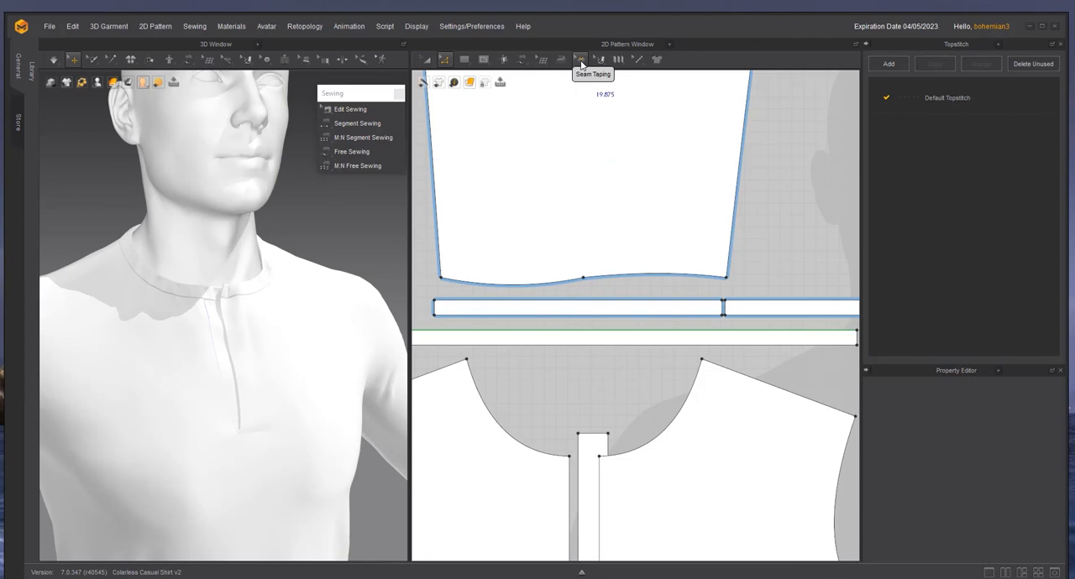
- Try Seam Taping on the collar band's upper long edge, and pull the front collar and placket corner open in simulation
left_click(579, 60)
left_click(612, 333)
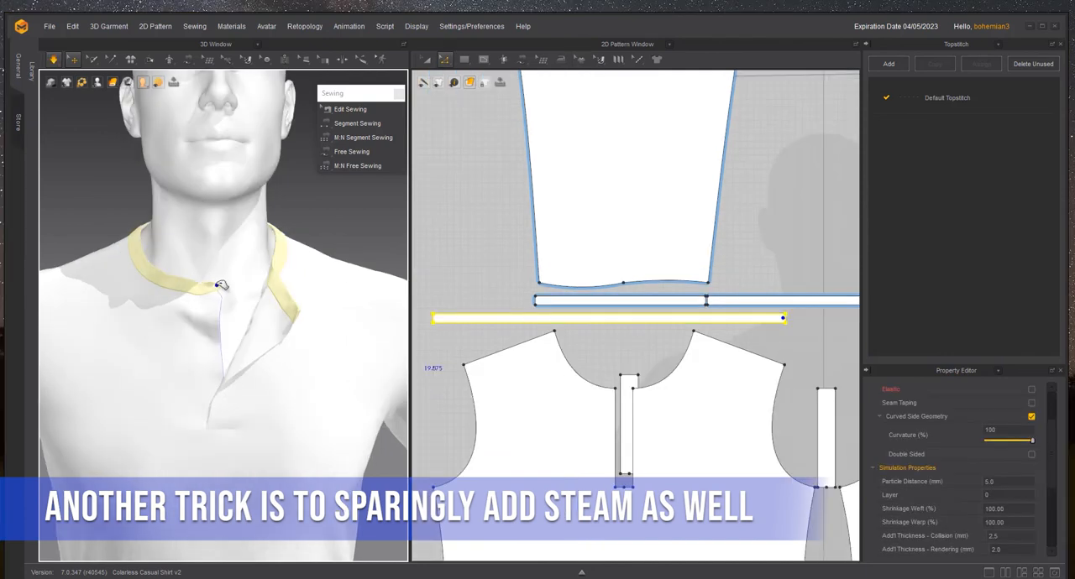
scroll(263, 289, "down", 3)
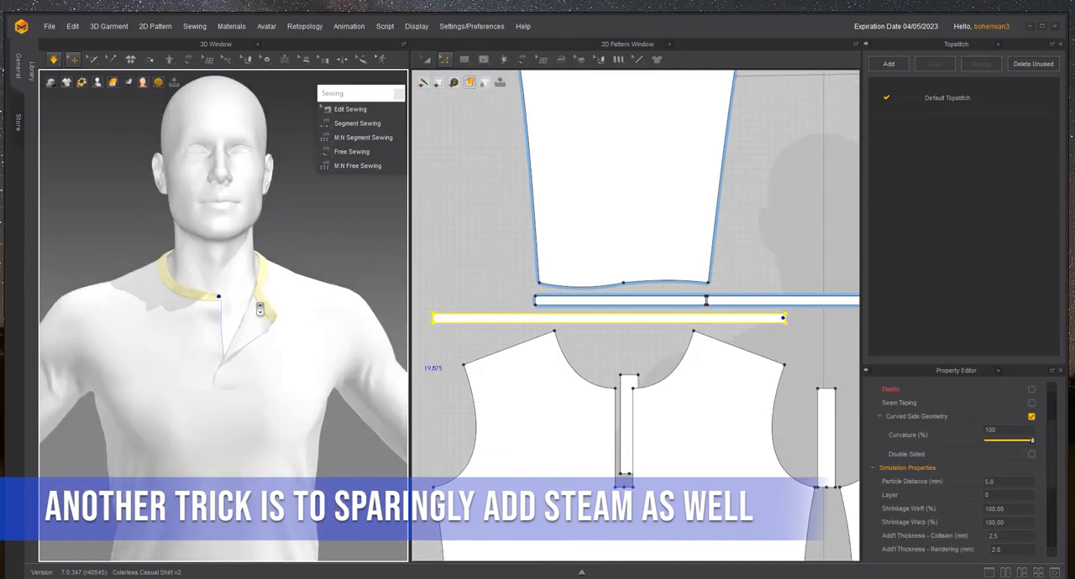
middle_click_drag(268, 306, 279, 268)
scroll(280, 268, "down", 2)
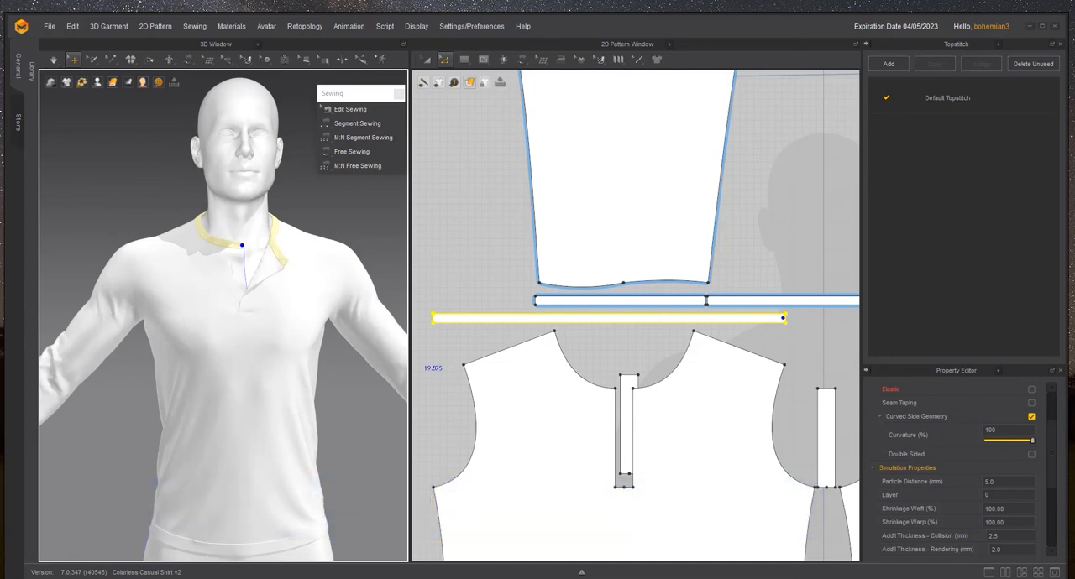
- Save the project and close the program
left_click(54, 29)
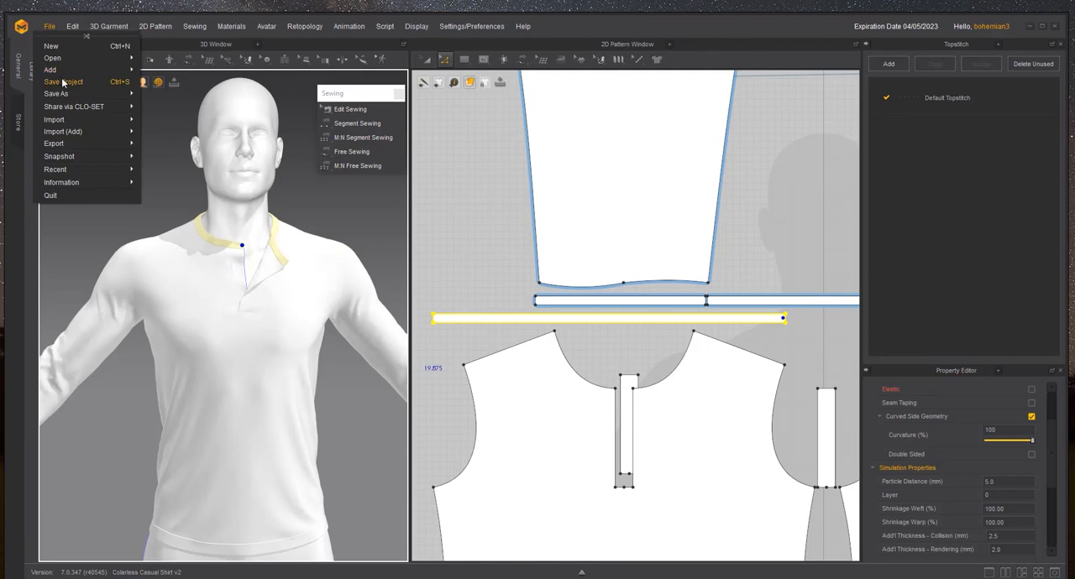
left_click(63, 82)
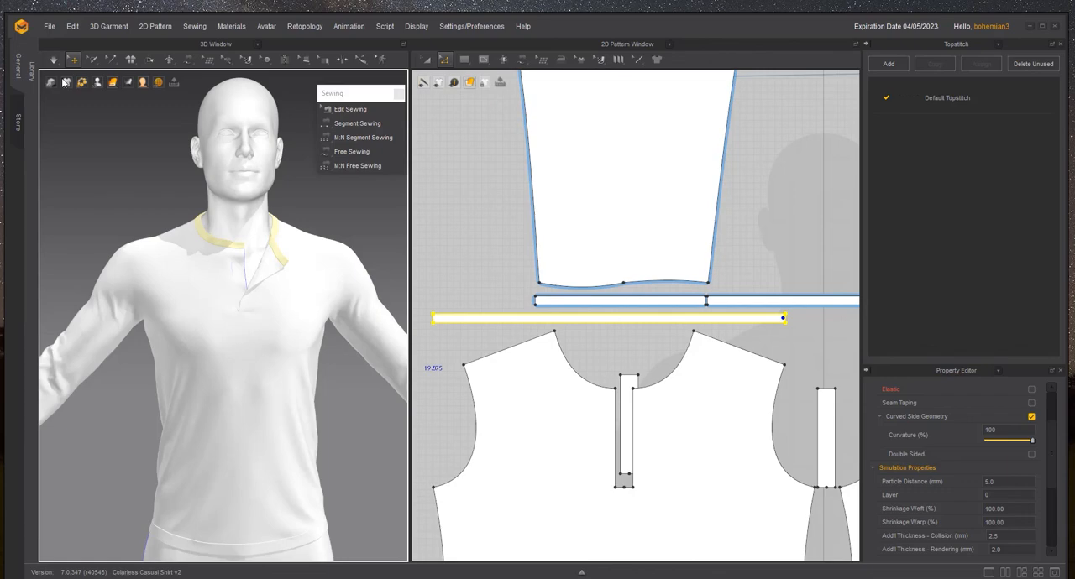
left_click(1055, 26)
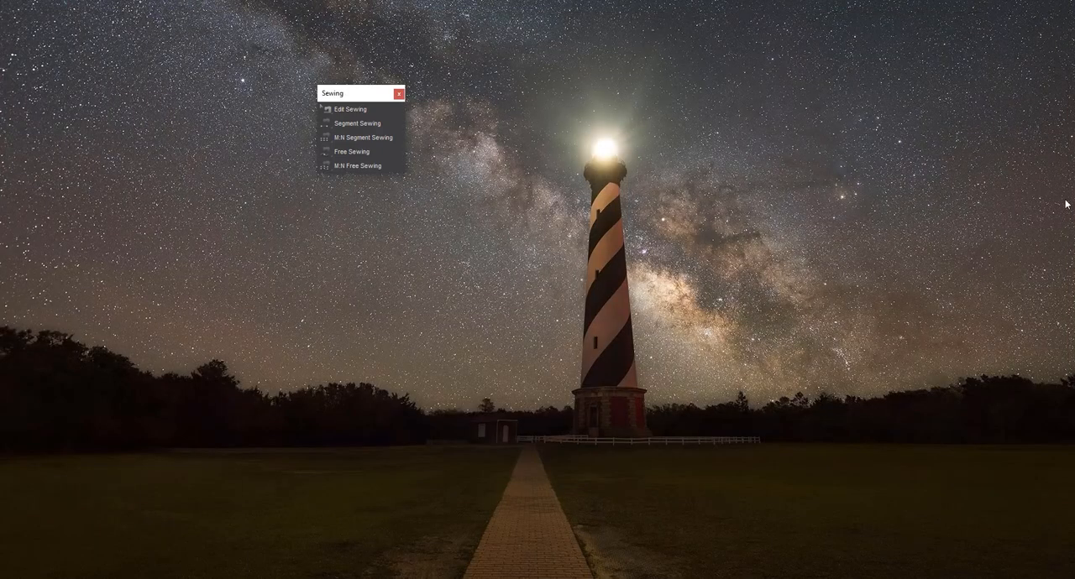